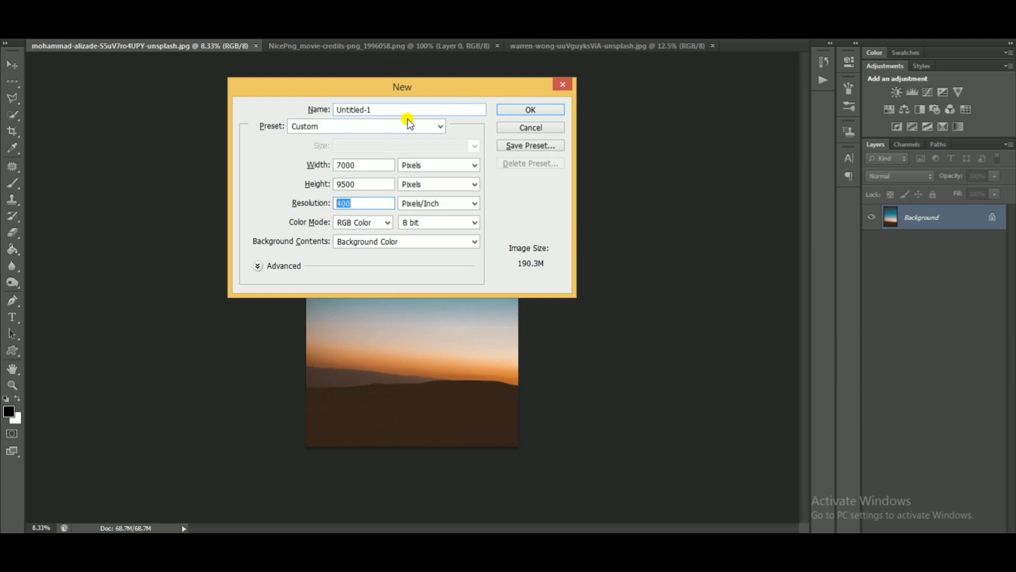
Create a new 7000 × 9500 pixel RGB document at 400 pixels/inch.
double_click(408, 107)
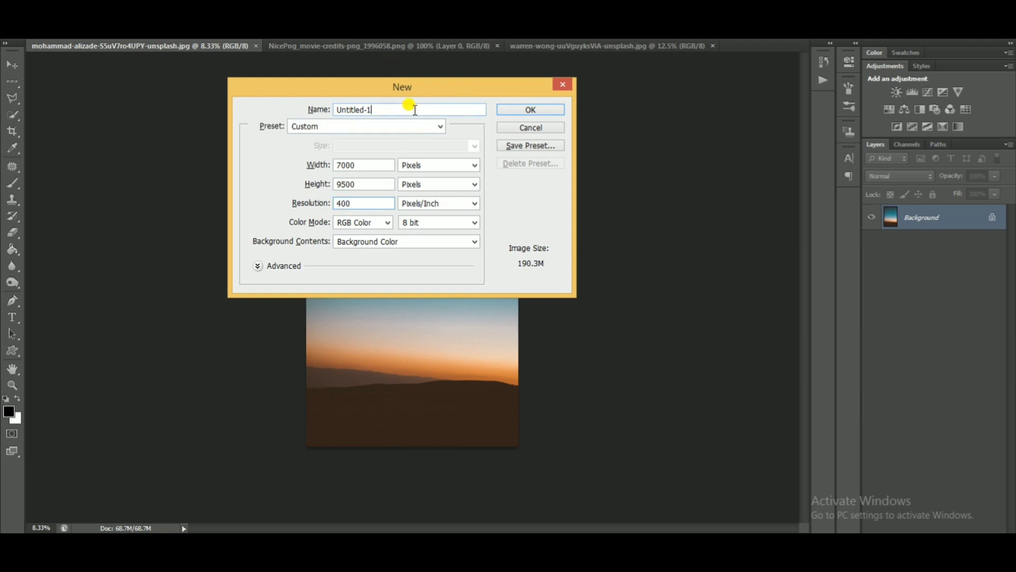
left_click(529, 108)
Unlock the background of the warren-wong photo of the man on the road and move it into the new Untitled-1 document.
left_click(529, 47)
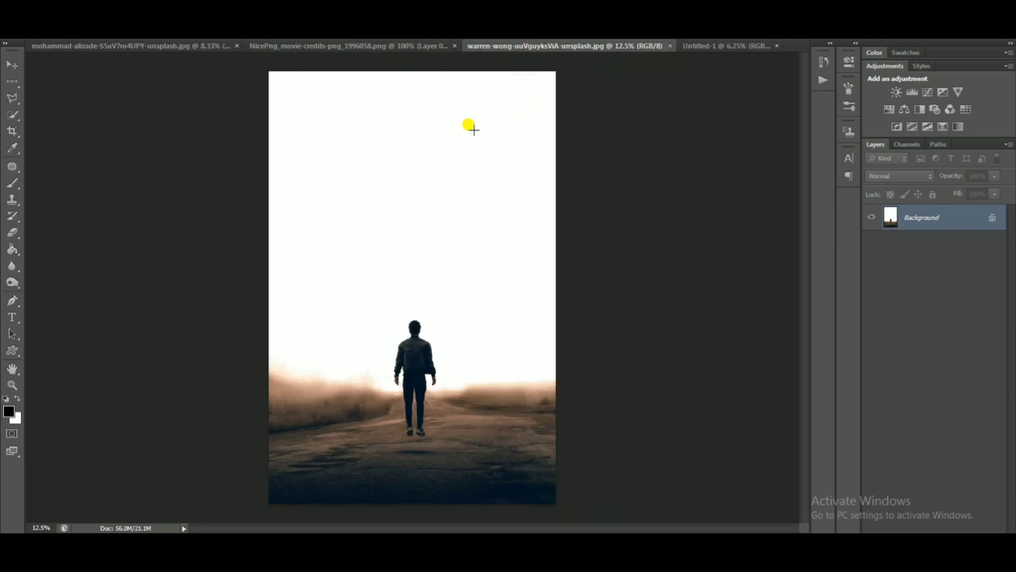
left_click(11, 64)
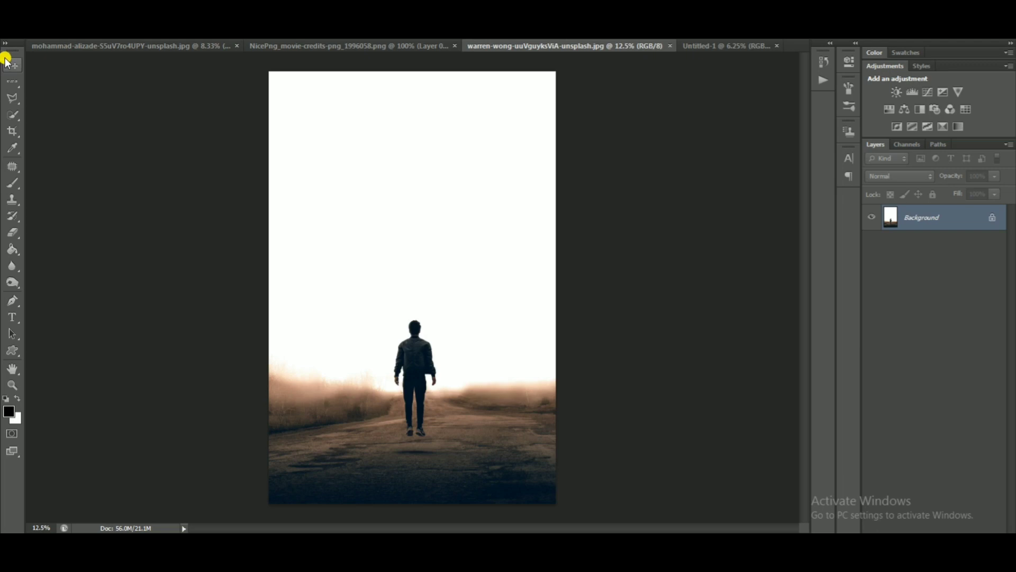
double_click(991, 219)
key("Return")
left_click_drag(387, 388, 403, 275)
Scale the placed photo up to cover the whole canvas and position it to fit.
key("ctrl+t")
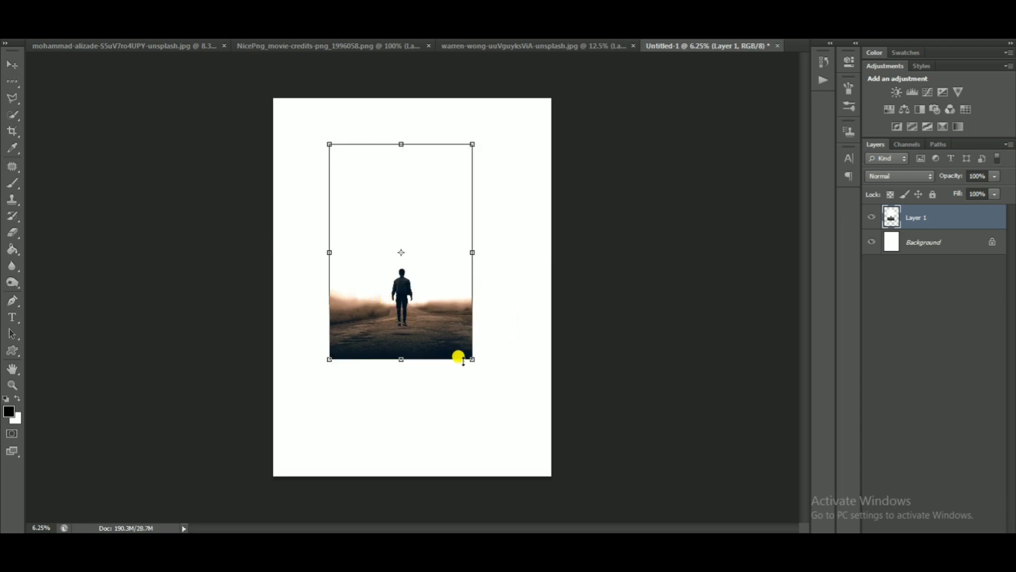
left_click_drag(467, 357, 551, 467)
mouse_move(386, 376)
left_mouse_down()
mouse_move(398, 397)
mouse_move(404, 367)
mouse_move(396, 376)
left_mouse_up()
key("Return")
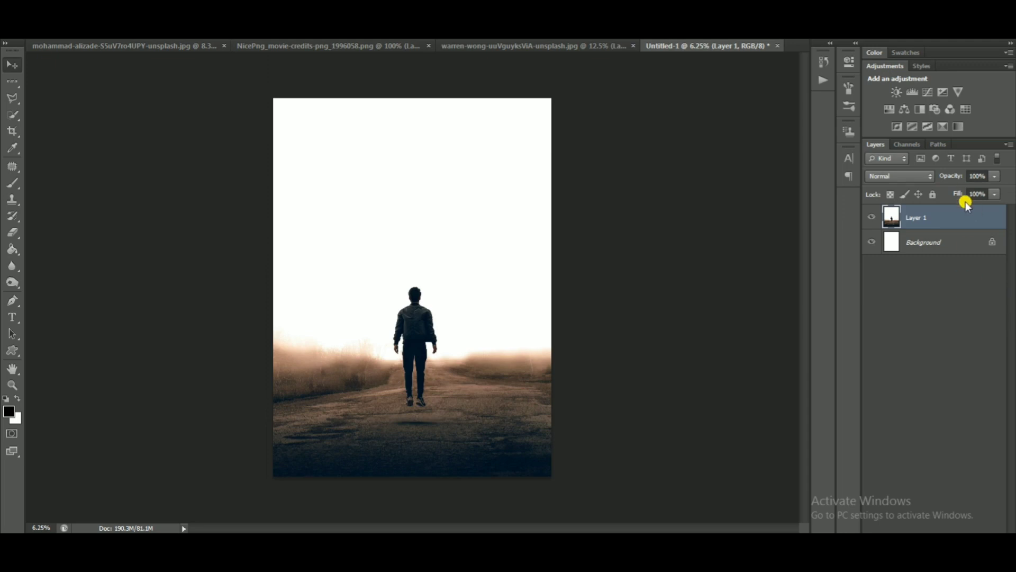
Duplicate Layer 1 as Layer 1 copy within the same document.
right_click(965, 207)
left_click(846, 104)
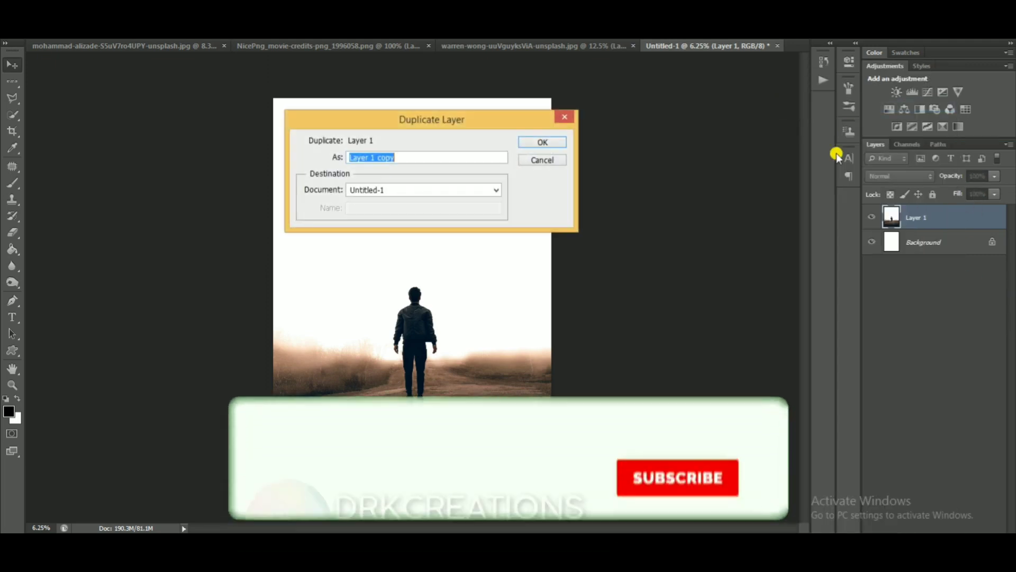
left_click(542, 142)
Convert the locked Background into the regular layer Layer 0 and move Layer 1 copy to the bottom of the stack.
left_click_drag(952, 217, 969, 295)
double_click(957, 266)
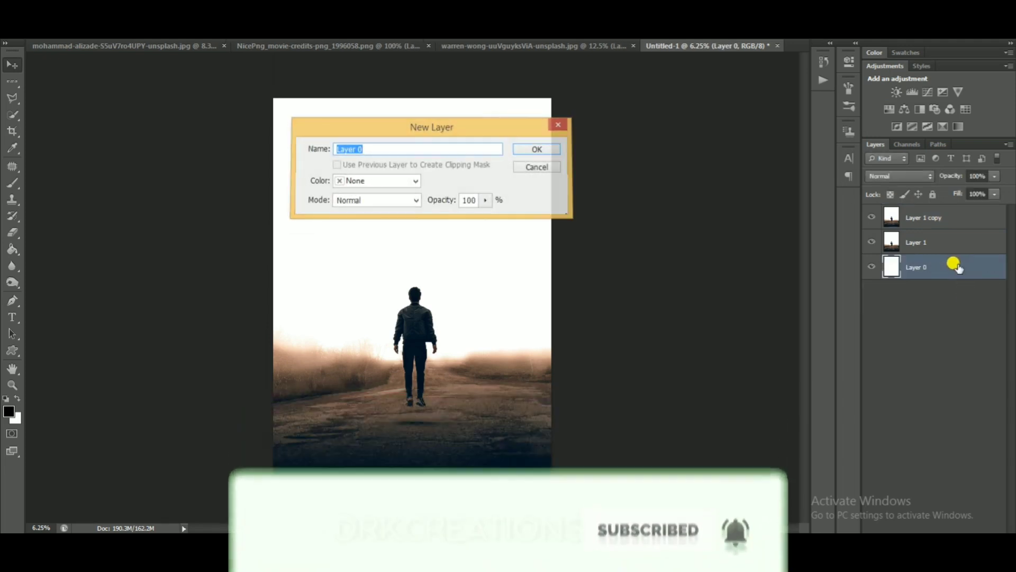
key("Return")
left_click_drag(909, 208, 919, 284)
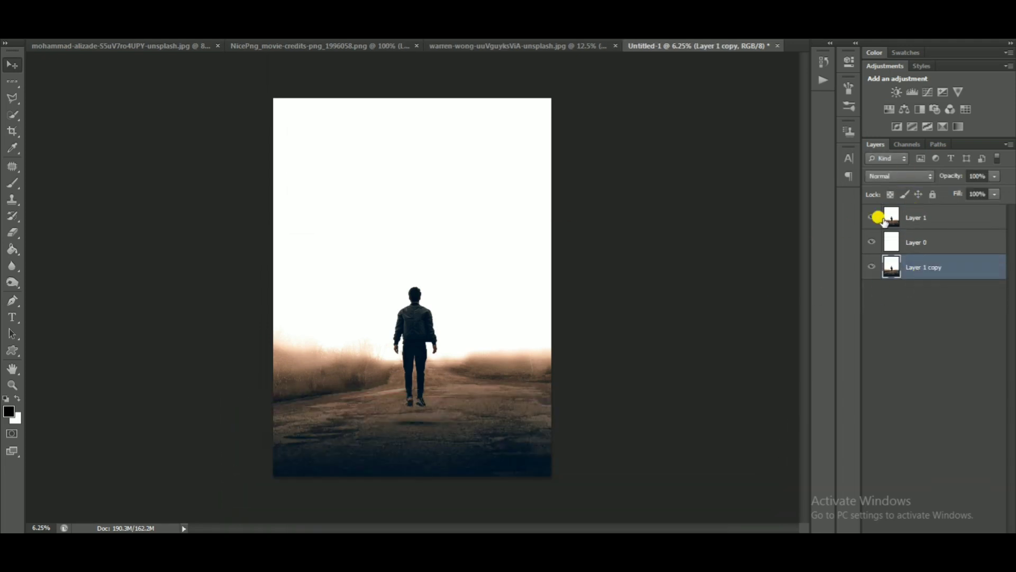
Select everything around the man on Layer 1 with the Quick Selection tool, leaving his figure out.
left_click(882, 220)
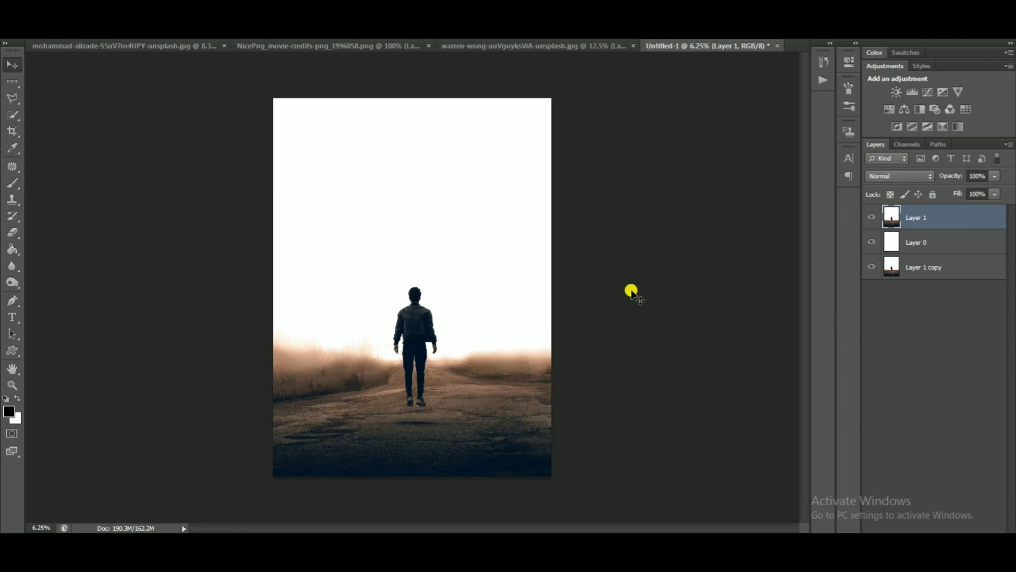
left_click(11, 115)
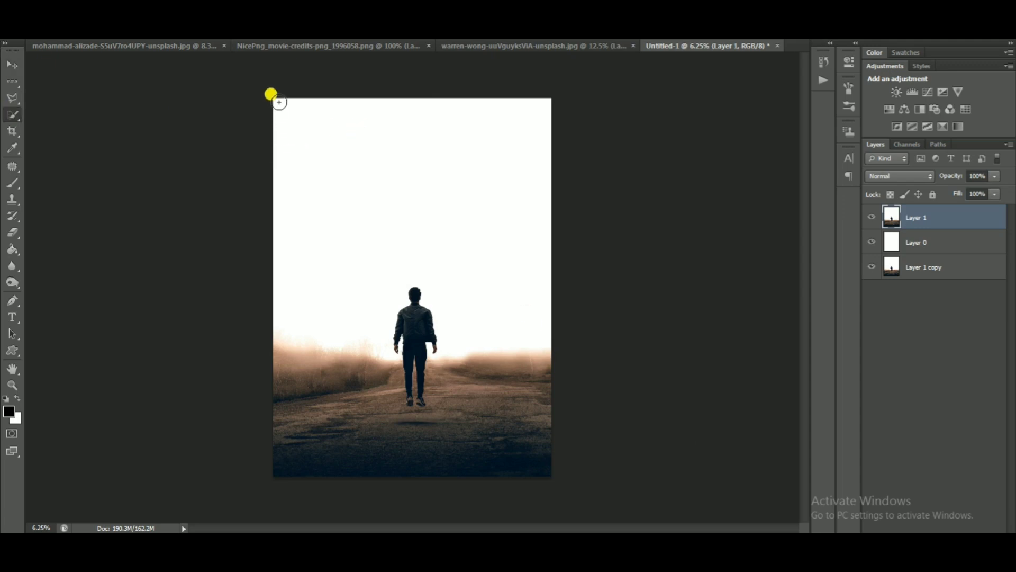
mouse_move(279, 102)
left_mouse_down()
mouse_move(301, 116)
mouse_move(306, 142)
mouse_move(275, 133)
mouse_move(277, 123)
mouse_move(313, 159)
mouse_move(447, 155)
mouse_move(468, 170)
mouse_move(526, 282)
mouse_move(529, 398)
mouse_move(466, 468)
mouse_move(337, 470)
mouse_move(297, 376)
mouse_move(292, 328)
mouse_move(265, 303)
left_mouse_up()
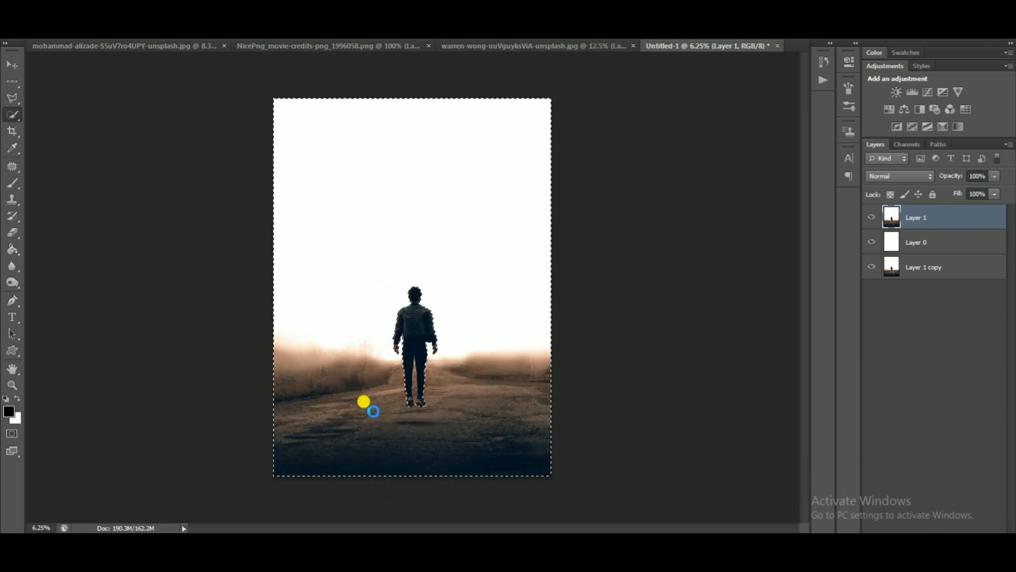
Add the gap between the man's legs to the background selection with the Quick Selection tool.
key("ctrl+plus")
key("ctrl+plus")
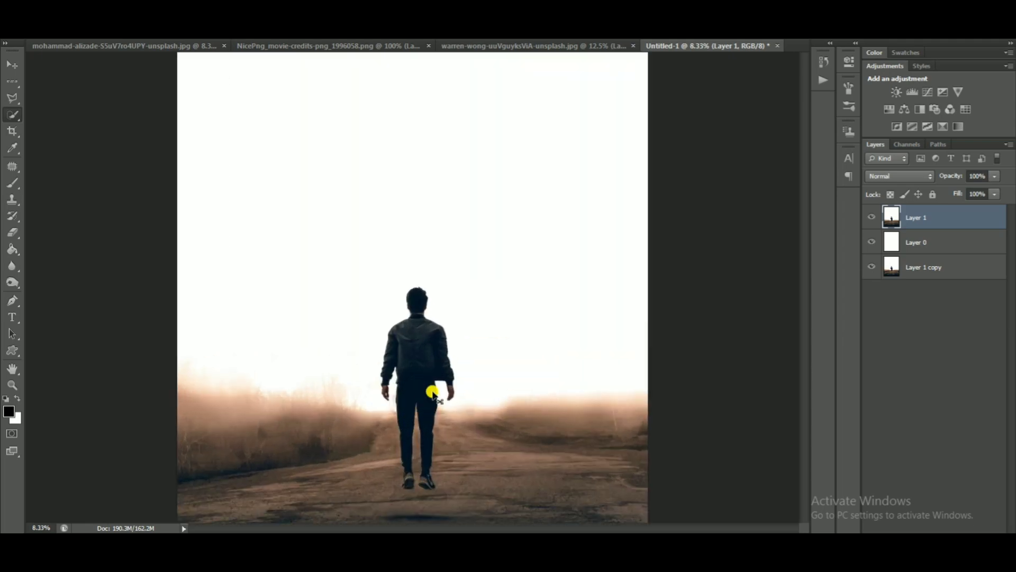
left_click_drag(438, 386, 468, 134)
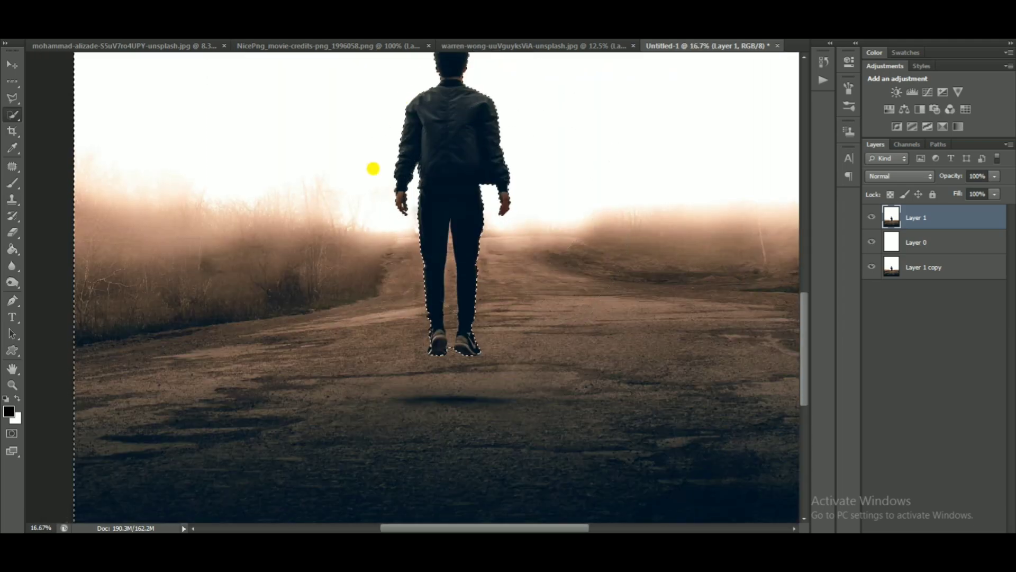
key("ctrl+plus")
key("ctrl+plus")
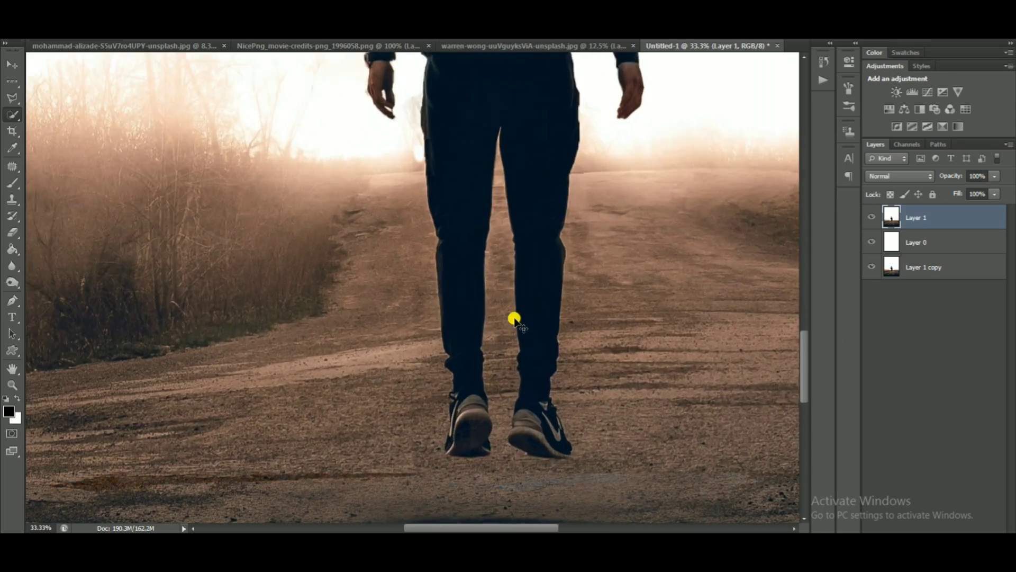
key("ctrl+plus")
key("ctrl+plus")
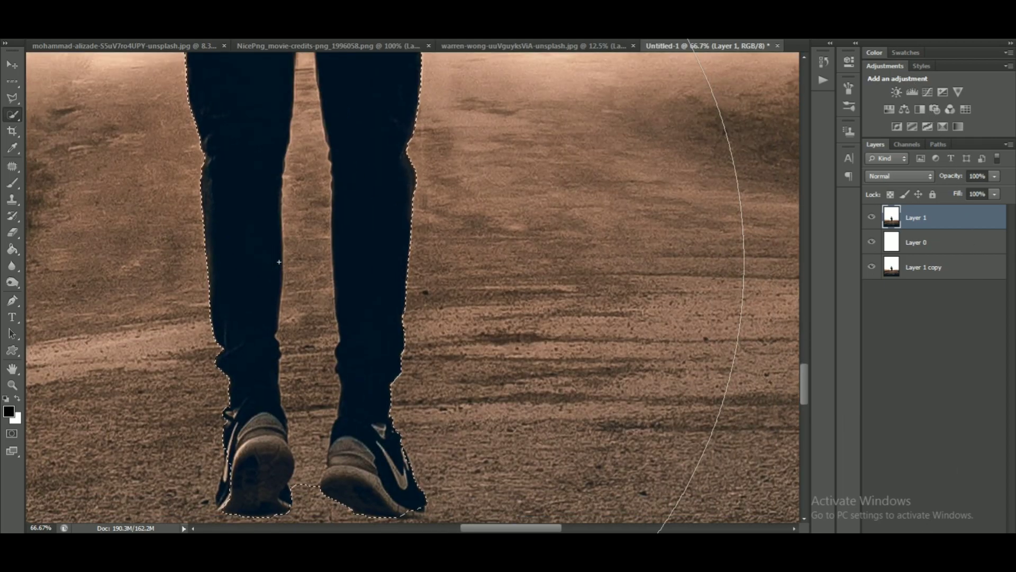
key("p")
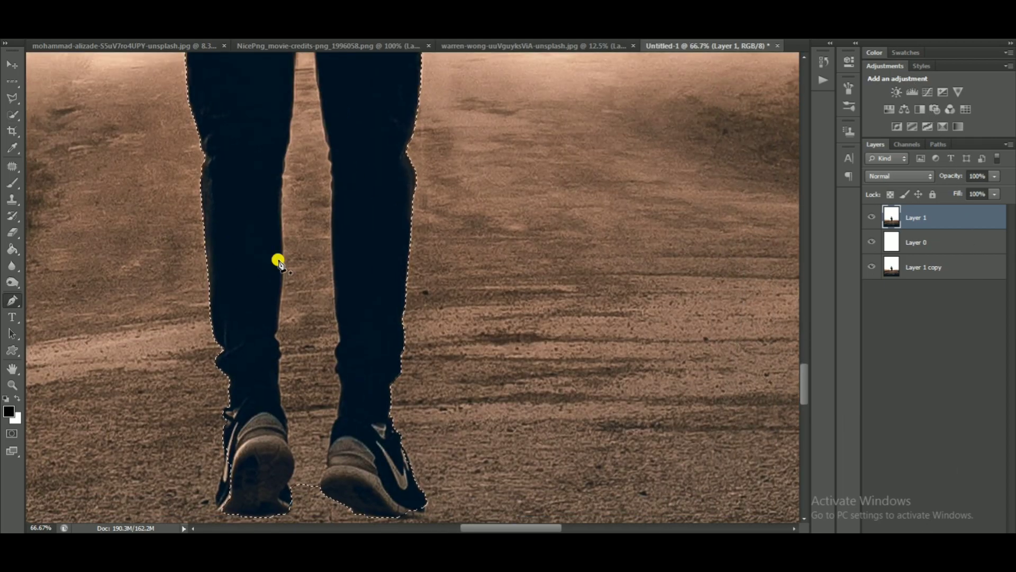
left_click(12, 114)
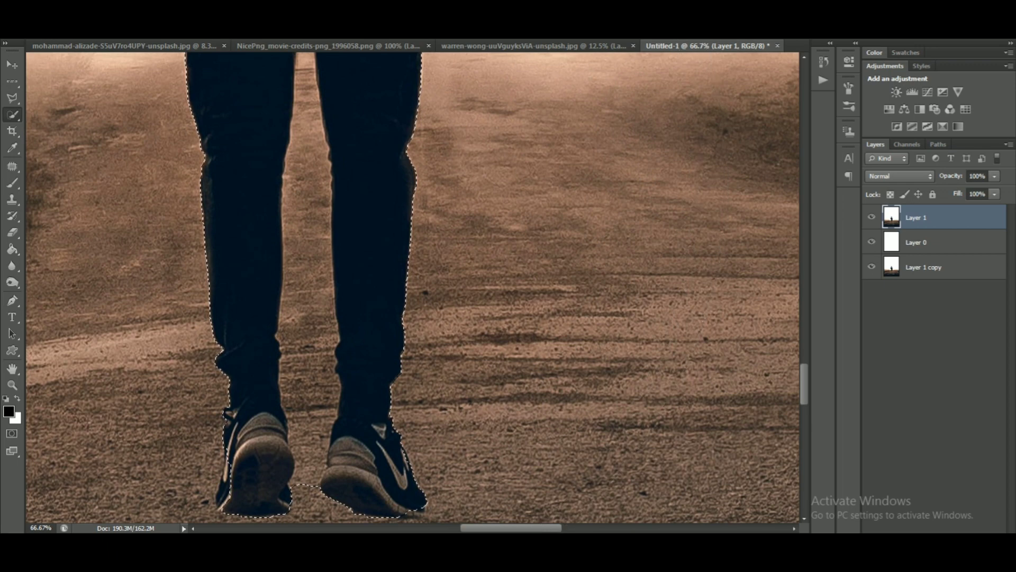
mouse_move(289, 194)
left_mouse_down()
mouse_move(321, 261)
mouse_move(309, 253)
mouse_move(308, 290)
left_mouse_up()
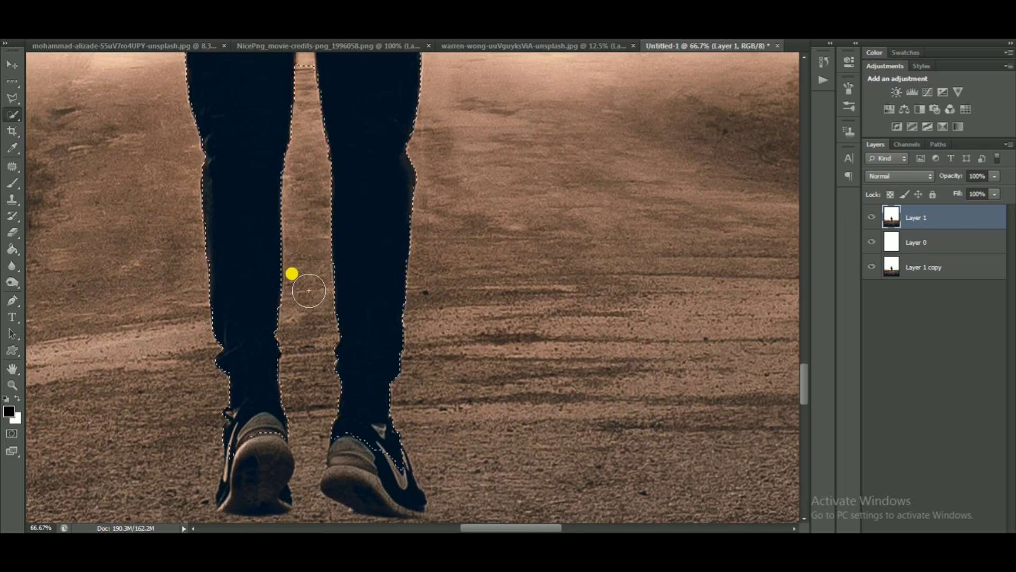
Refine the selection outline along the man's legs and around both shoes so that the shoes stay out of the selection.
scroll(328, 277, "up", 5)
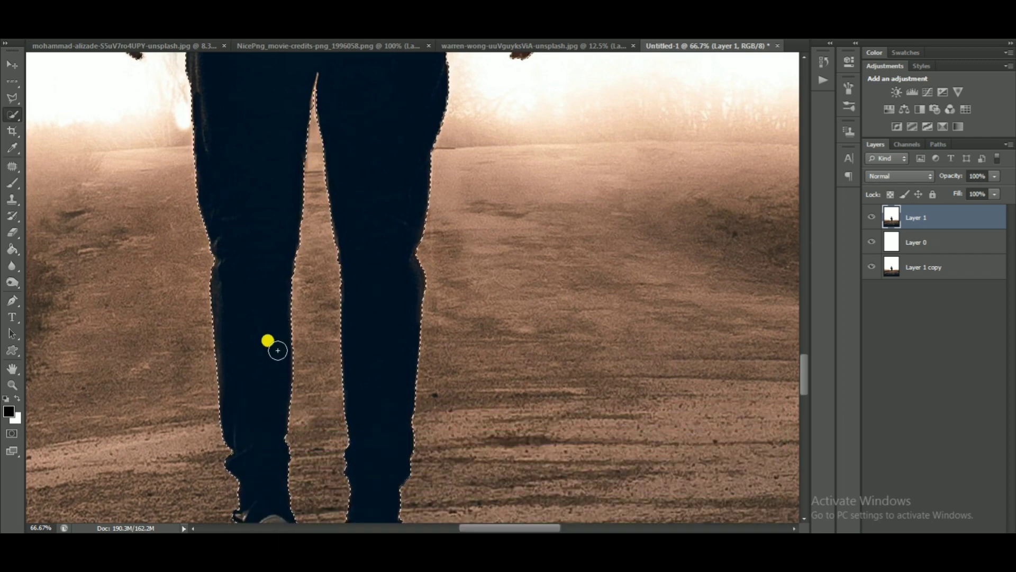
left_click_drag(265, 316, 262, 157)
mouse_move(268, 339)
left_mouse_down()
mouse_move(263, 381)
mouse_move(245, 375)
mouse_move(269, 346)
mouse_move(268, 400)
mouse_move(245, 393)
left_mouse_up()
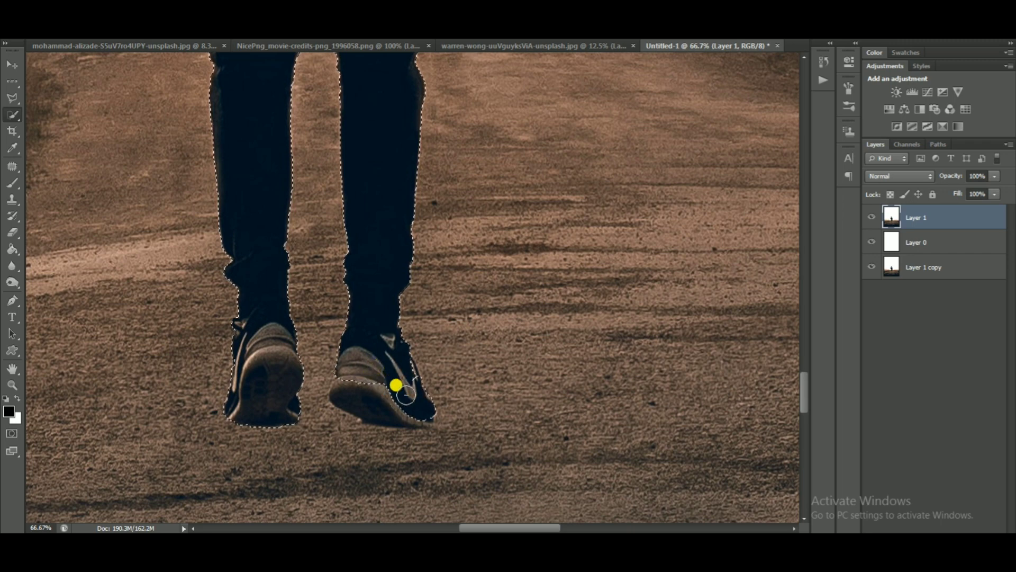
left_click_drag(345, 393, 405, 406)
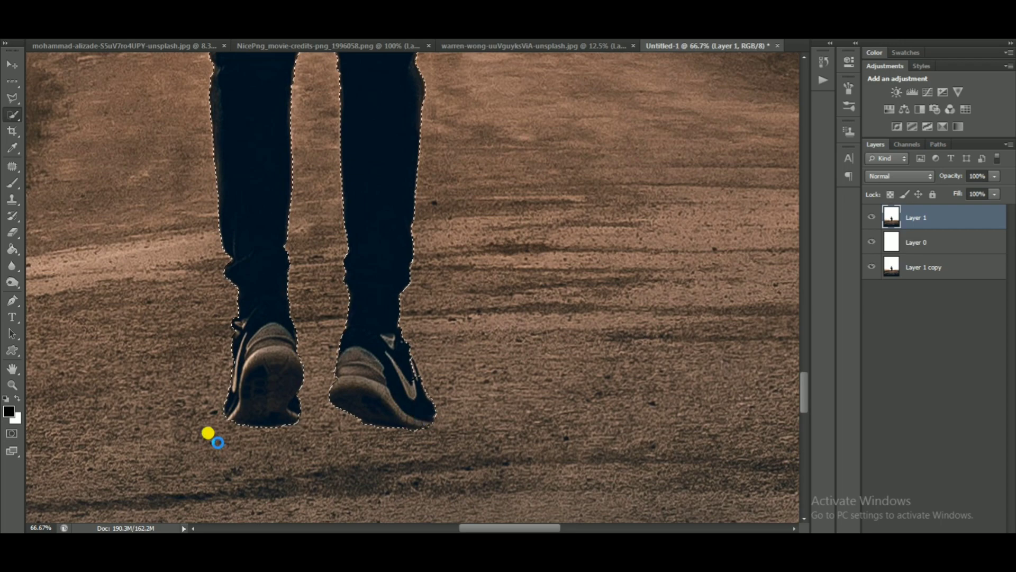
left_click_drag(293, 404, 360, 350)
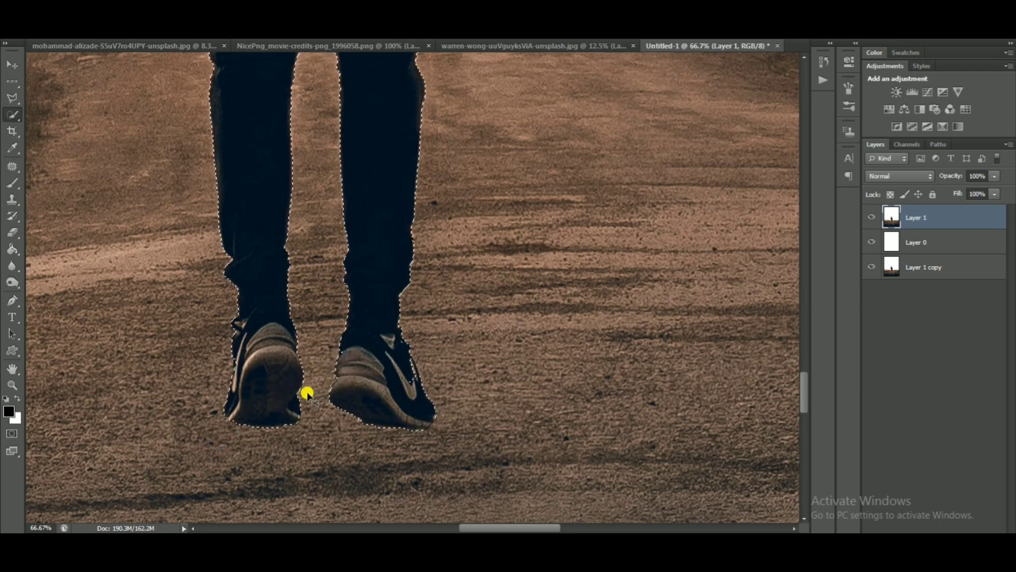
Add the small gaps between the fingers of the man's left hand to the background selection.
key("ctrl+minus")
key("ctrl+minus")
key("ctrl+minus")
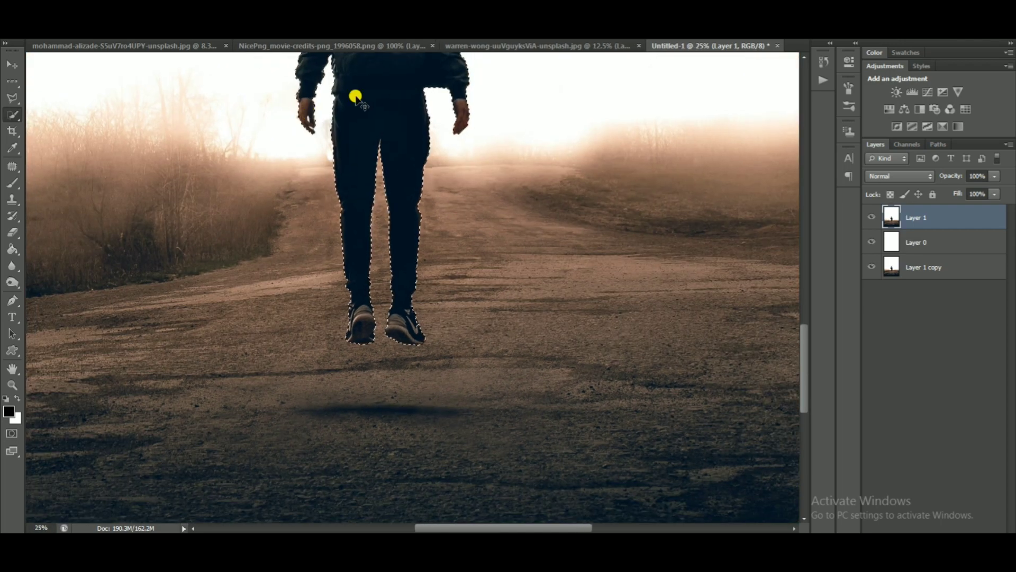
key("ctrl+minus")
key("ctrl+minus")
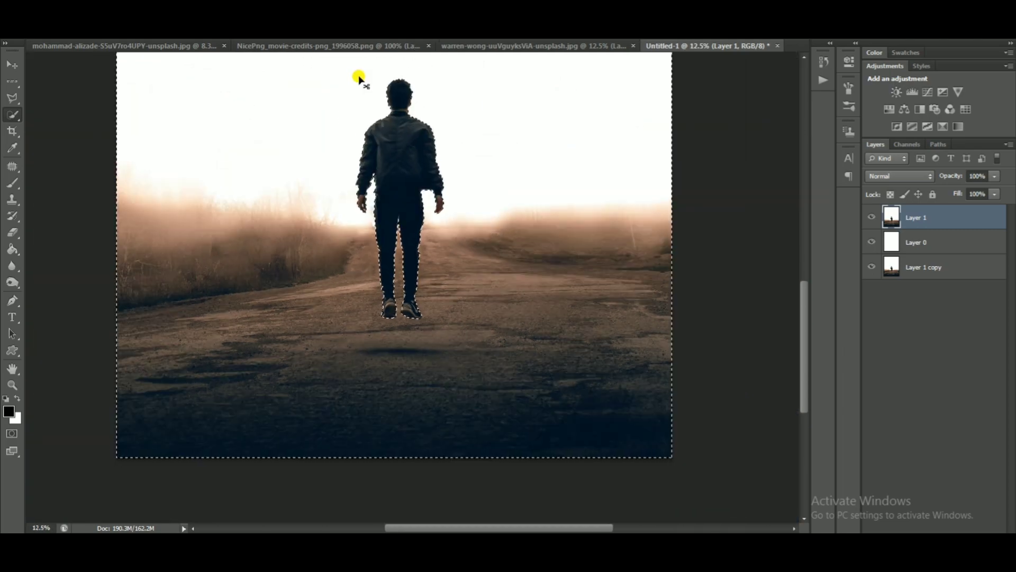
key("ctrl+minus")
key("ctrl+plus")
key("ctrl+plus")
key("ctrl+plus")
key("ctrl+d")
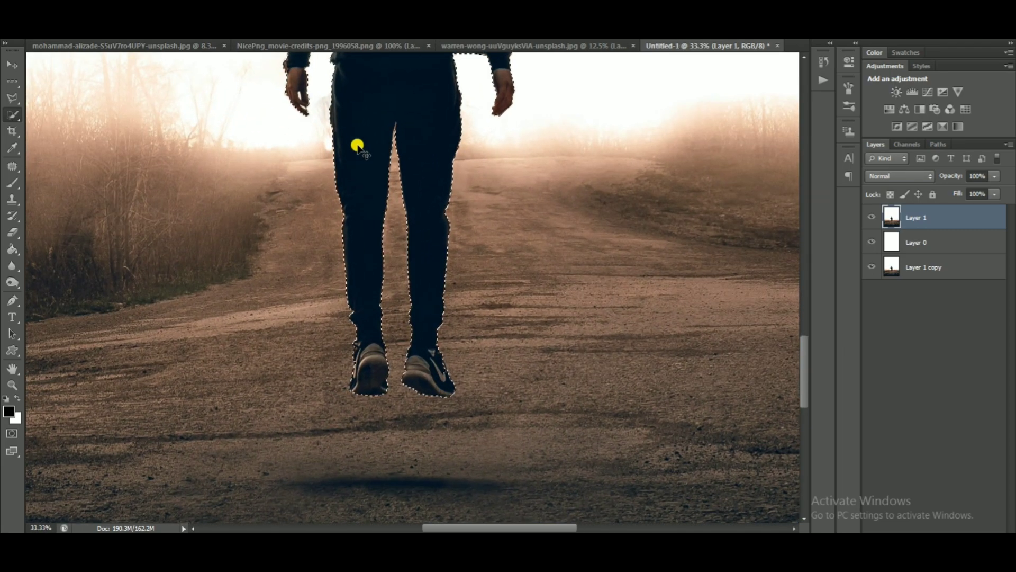
key("ctrl+plus")
key("ctrl+plus")
key("ctrl+plus")
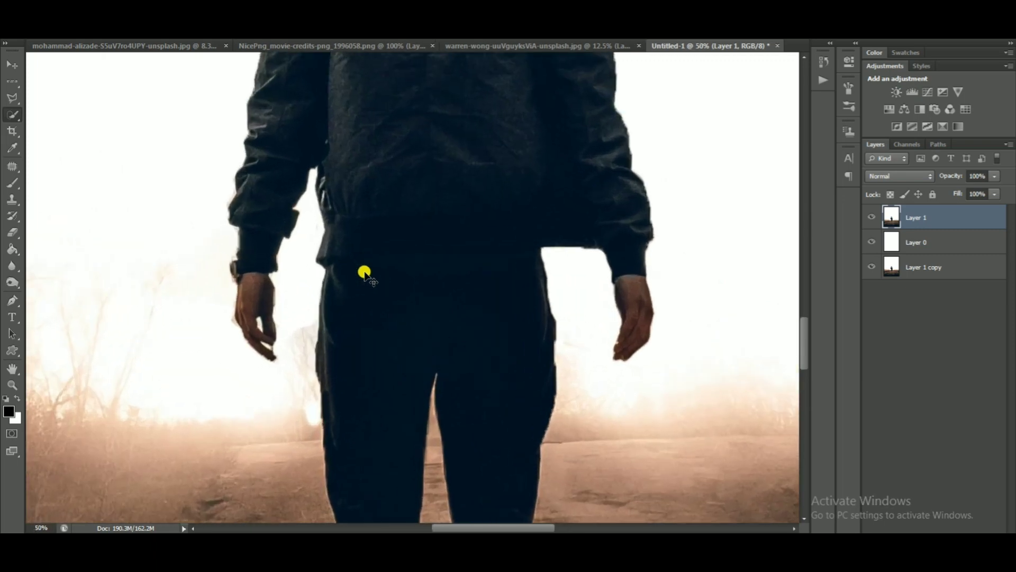
key("ctrl+plus")
key("ctrl+plus")
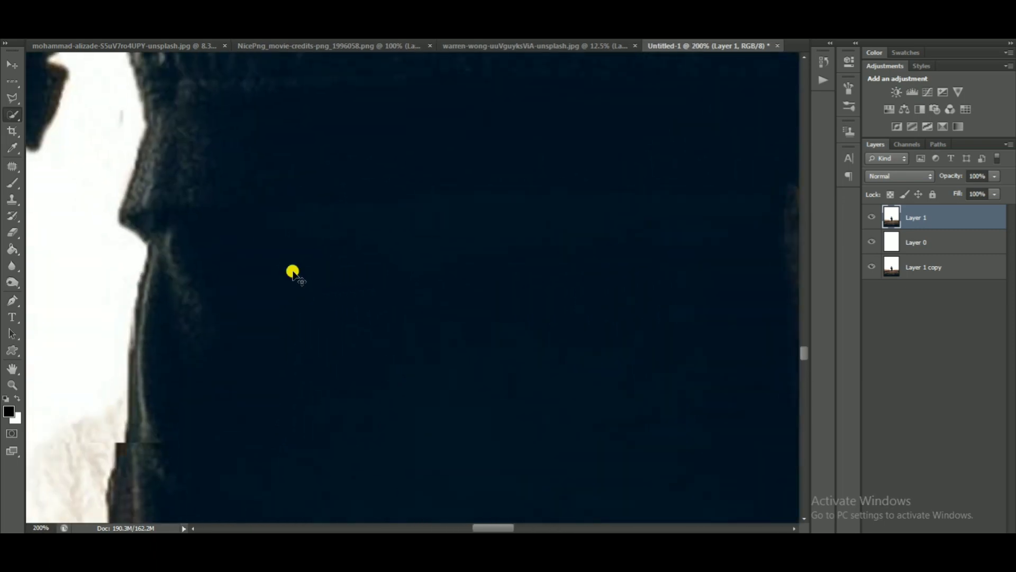
key("ctrl+minus")
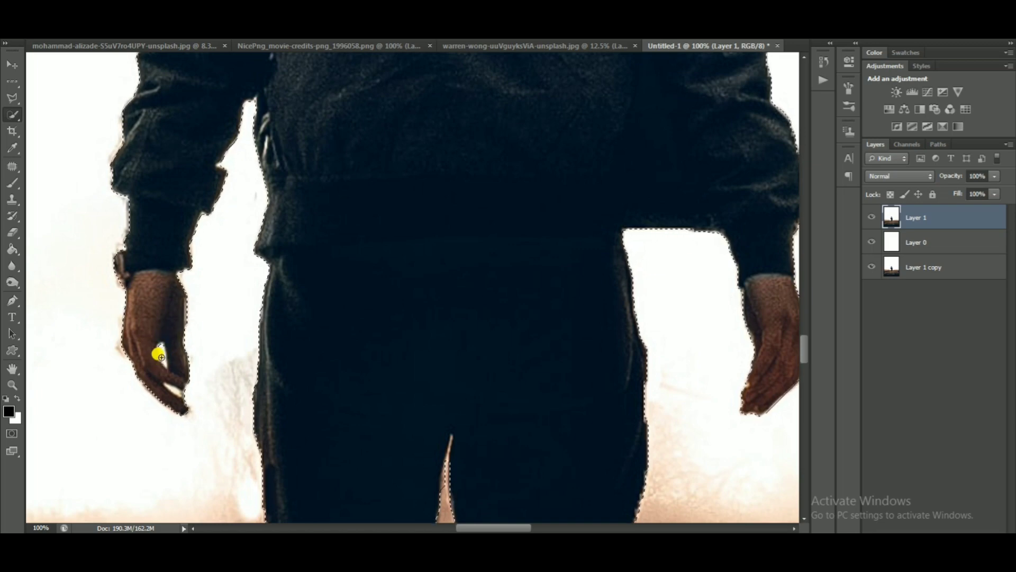
left_click(161, 352)
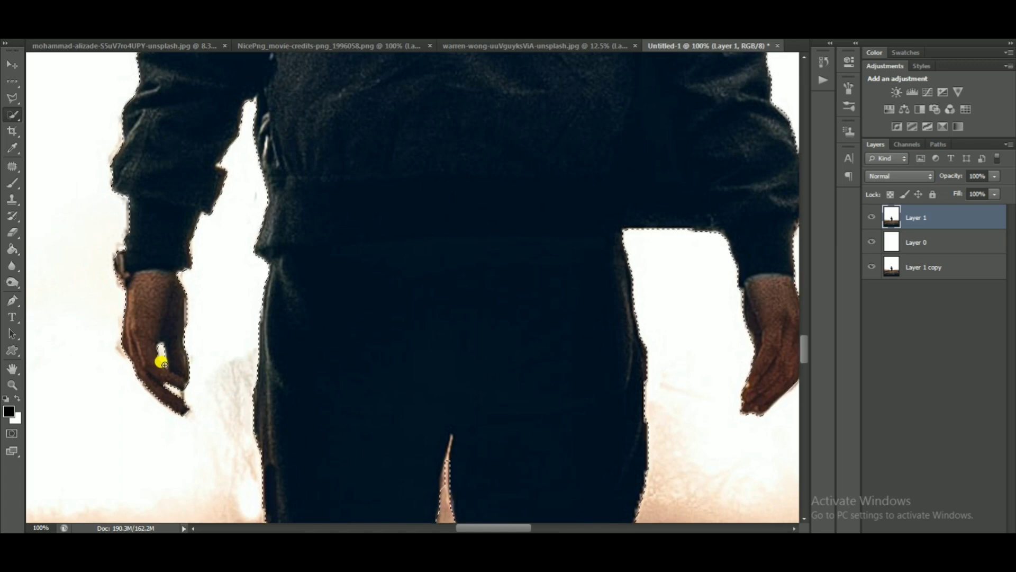
left_click_drag(158, 362, 168, 390)
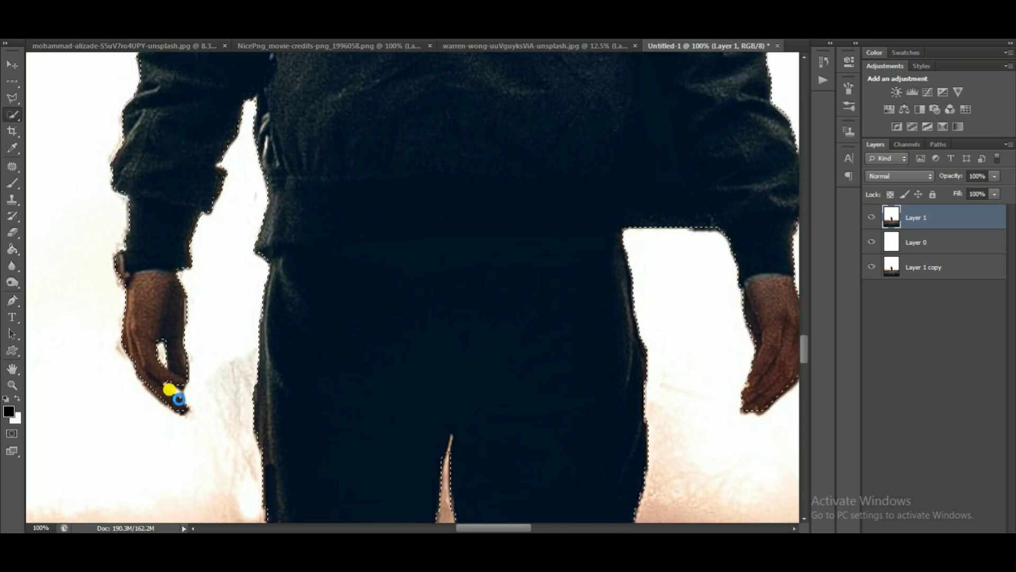
Add a Curves adjustment layer above Layer 1, masked by the background selection.
key("ctrl+minus")
key("ctrl+minus")
key("ctrl+minus")
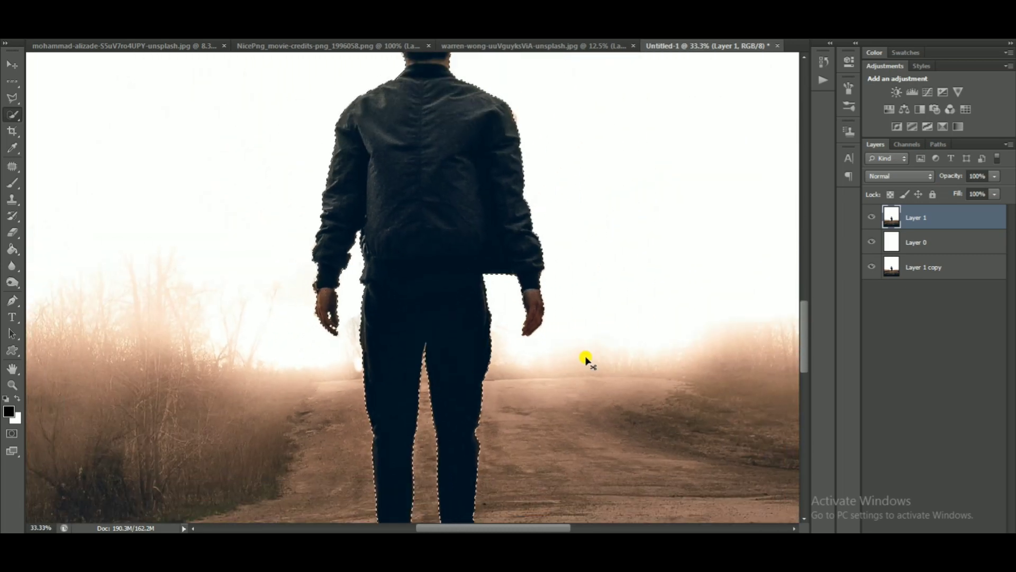
key("ctrl+minus")
key("ctrl+minus")
key("ctrl+minus")
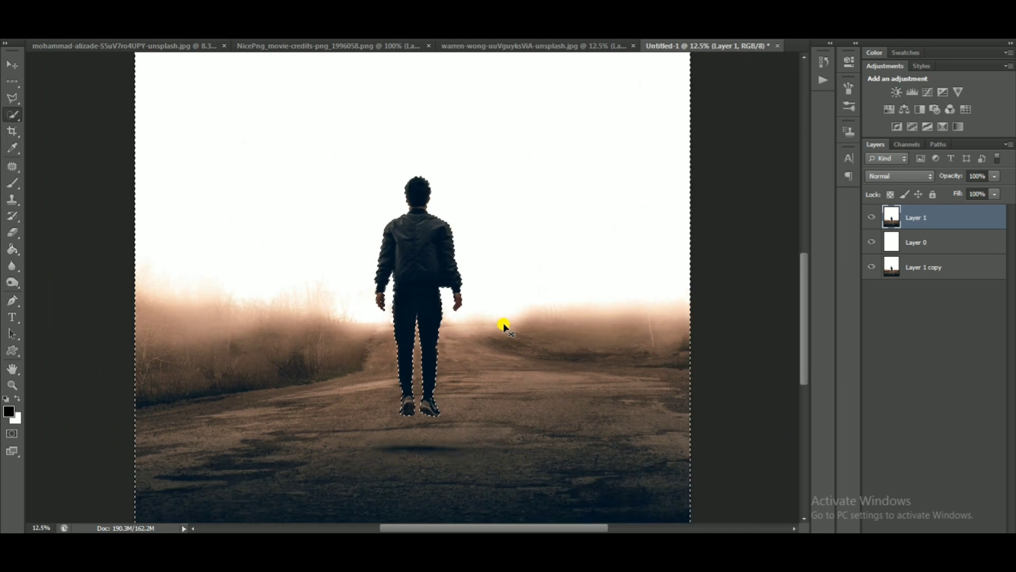
key("ctrl+minus")
key("ctrl+minus")
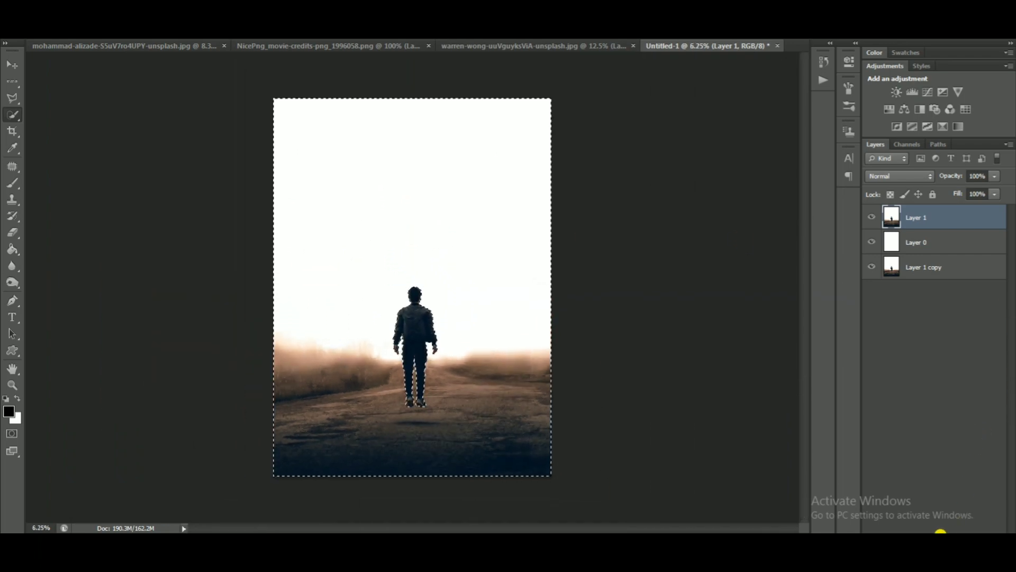
left_click(940, 530)
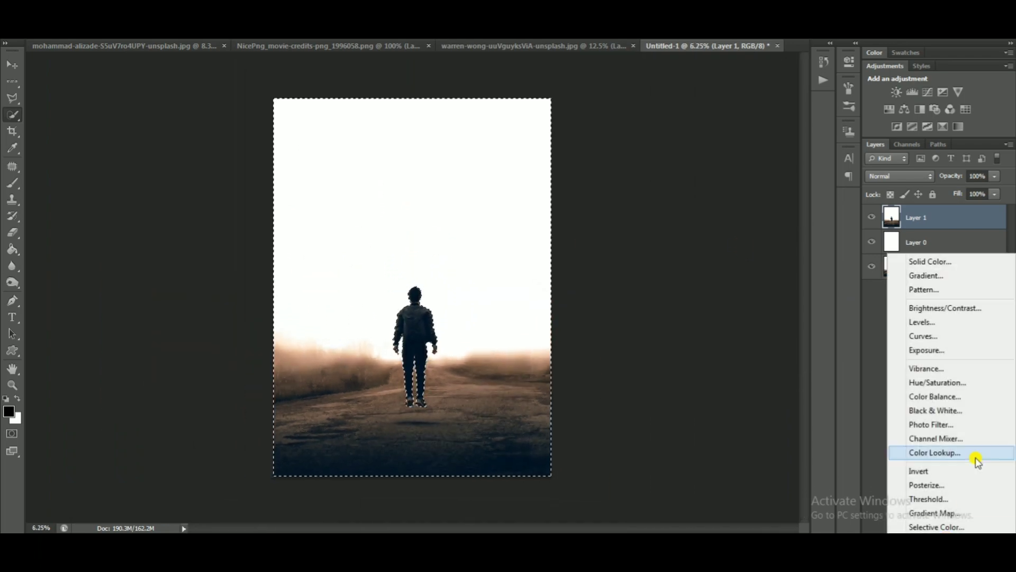
left_click(941, 339)
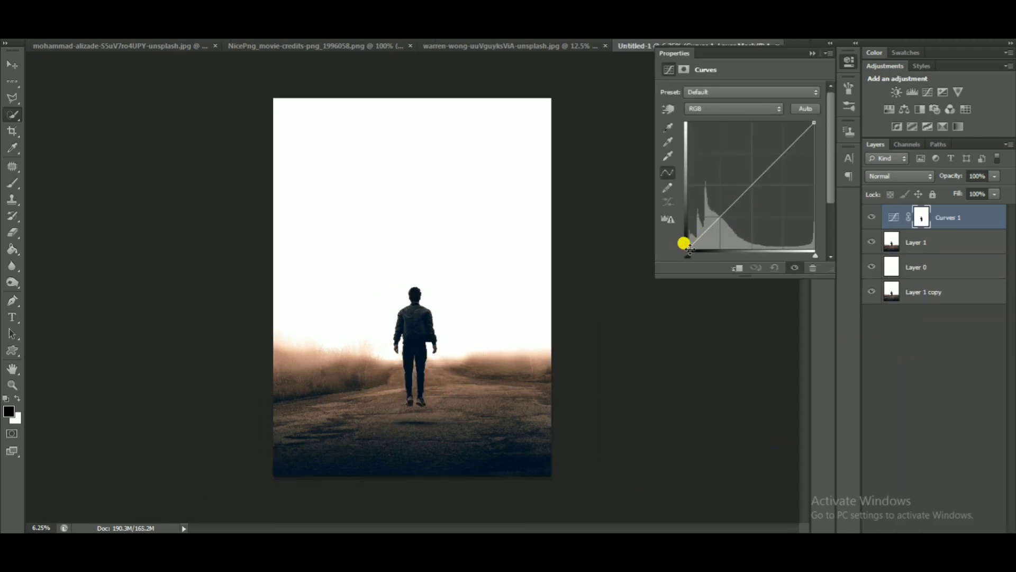
Shape the background's Curves adjustment by lifting the black point, pulling the shadows down and adding a second point in the upper midtones.
mouse_move(690, 244)
left_mouse_down()
mouse_move(701, 223)
mouse_move(705, 233)
left_mouse_up()
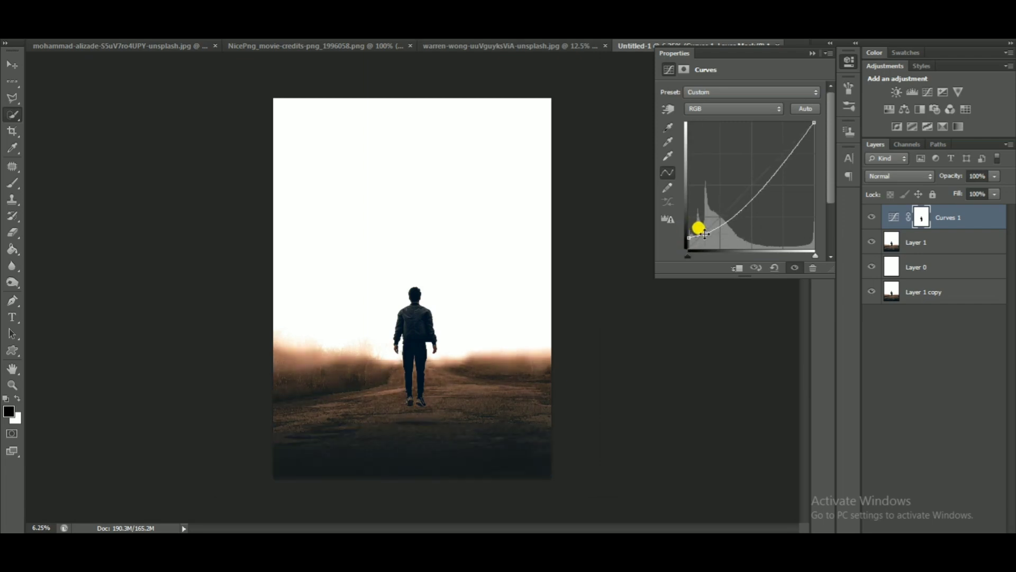
left_click_drag(767, 183, 763, 182)
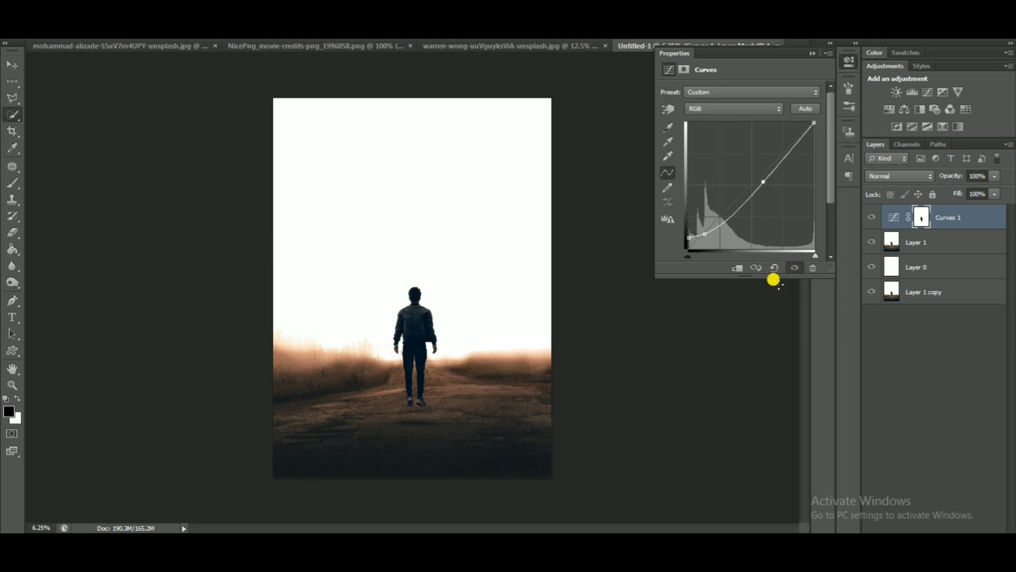
left_click(738, 268)
left_click(738, 268)
left_click(738, 268)
left_click(738, 268)
left_click(887, 345)
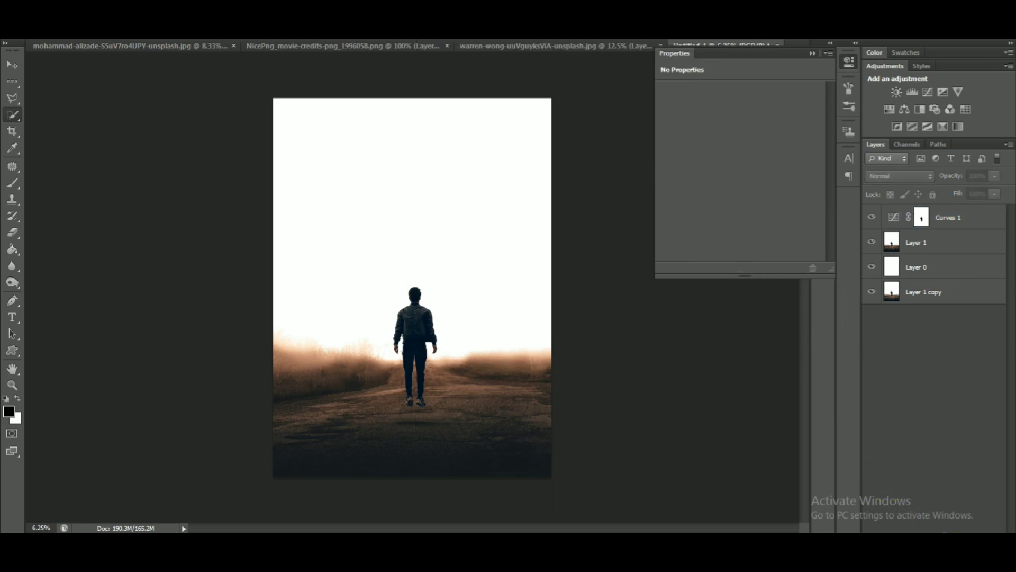
left_click(944, 537)
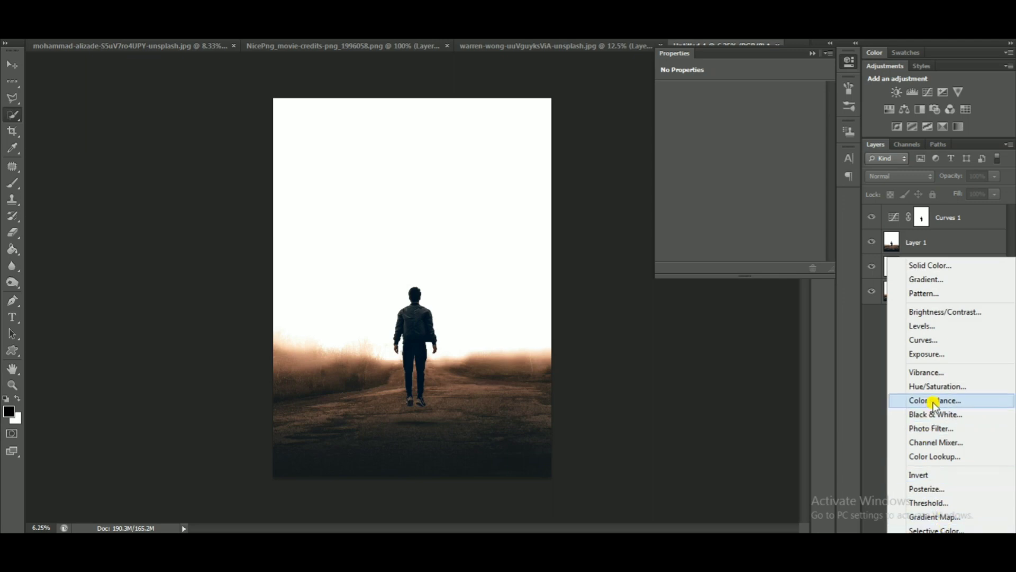
left_click(911, 400)
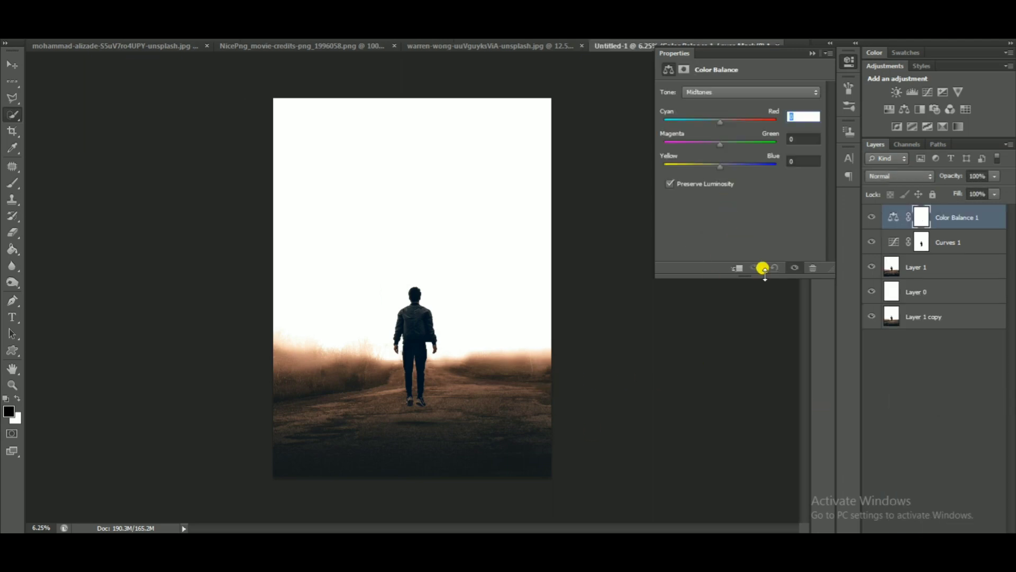
left_click(812, 54)
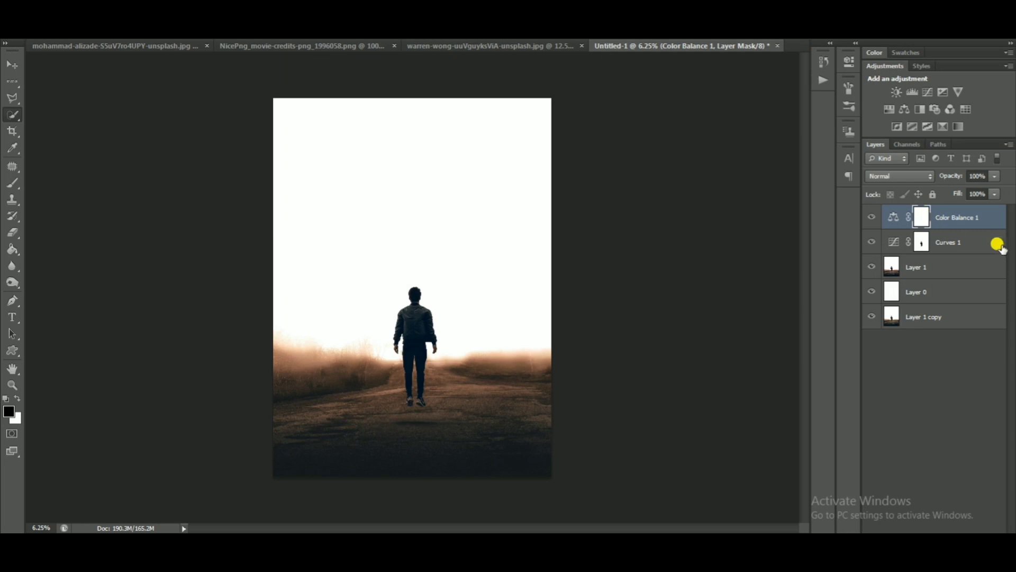
key("ctrl+z")
Switch to the sunset sky photo with the crescent moon and convert its locked Background into a normal layer.
left_click(151, 47)
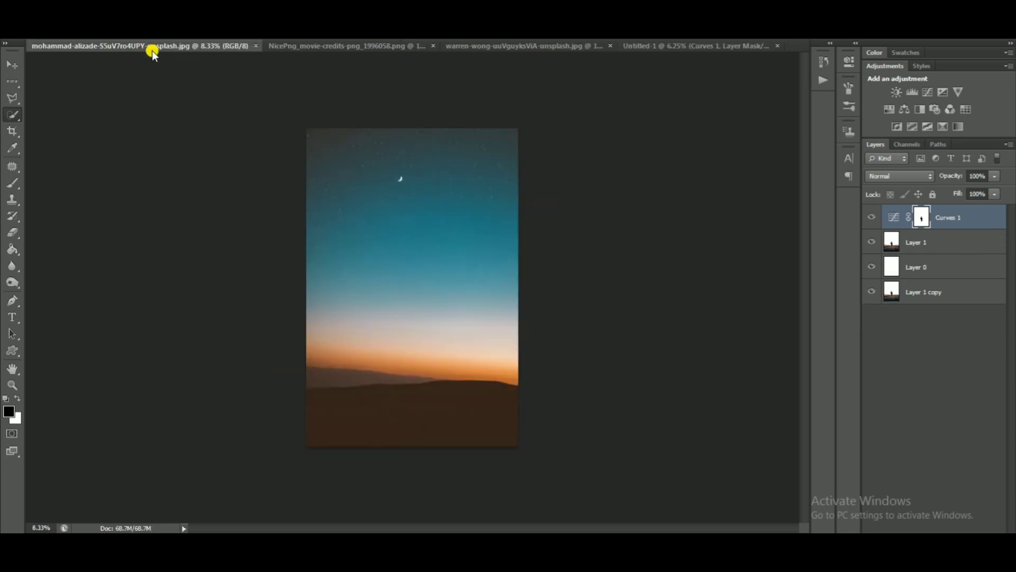
left_click(16, 69)
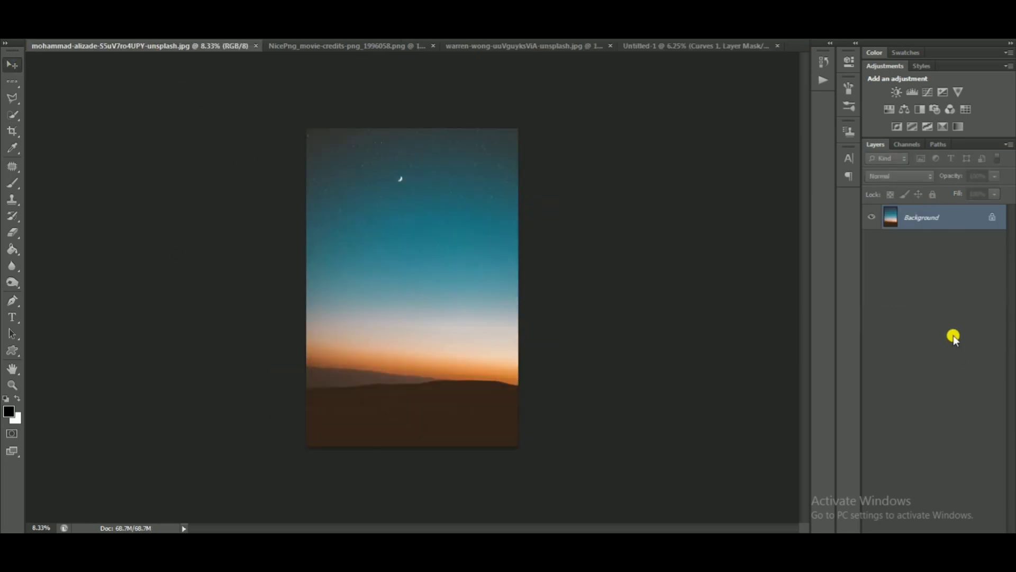
double_click(956, 226)
key("Return")
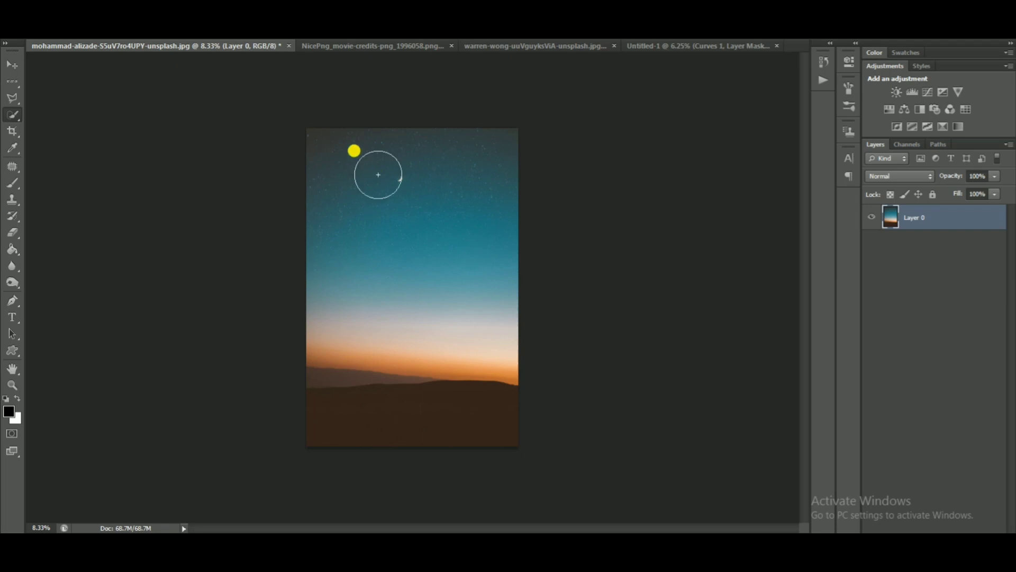
Select the entire sky photo with the Quick Selection tool and add a layer mask from the selection.
left_click_drag(403, 250, 397, 217)
left_click(380, 420)
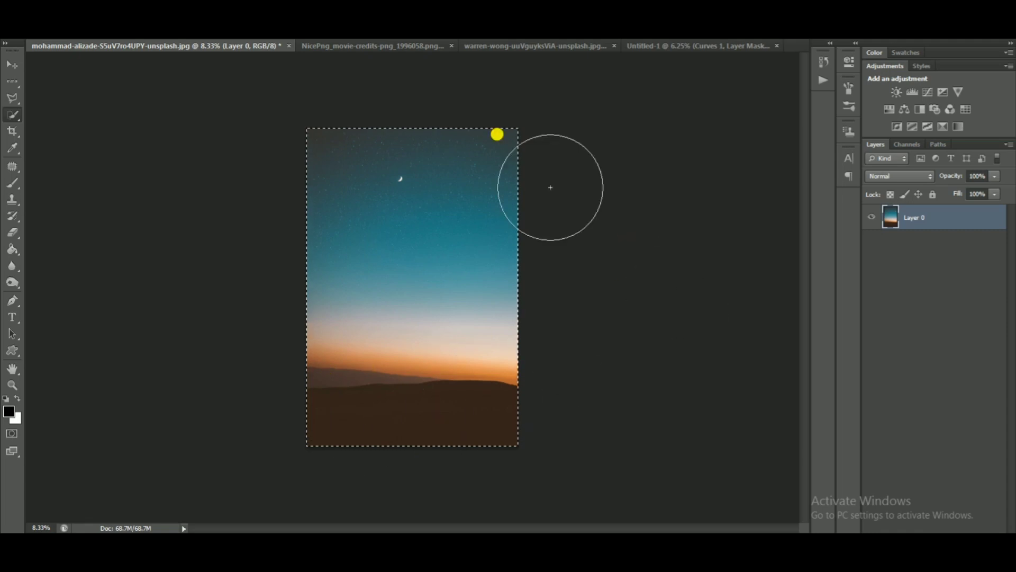
left_click(918, 540)
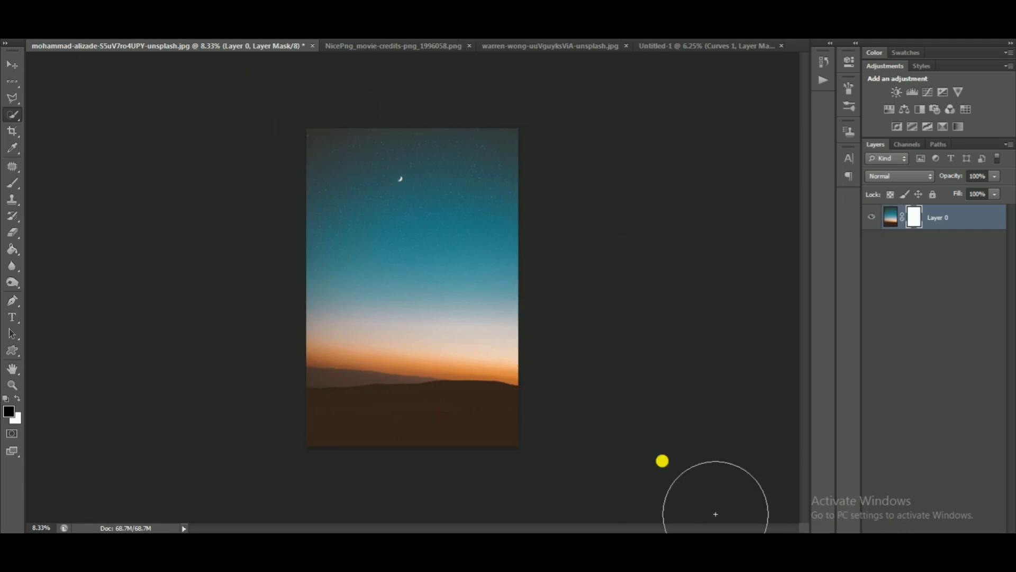
Move the masked sky photo into the Untitled-1 document and scale it up to cover the whole canvas.
left_click(11, 64)
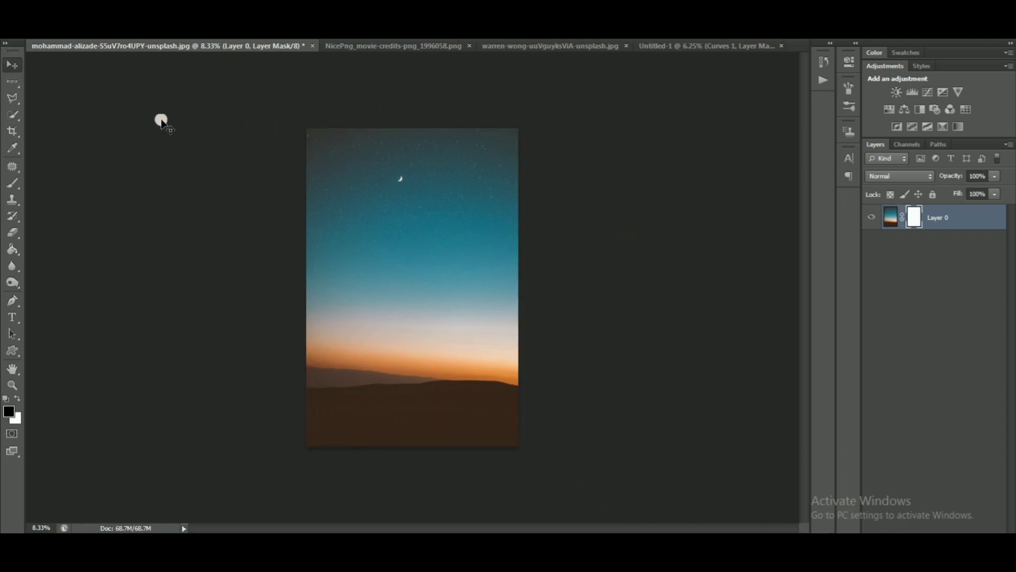
left_click_drag(449, 279, 409, 249)
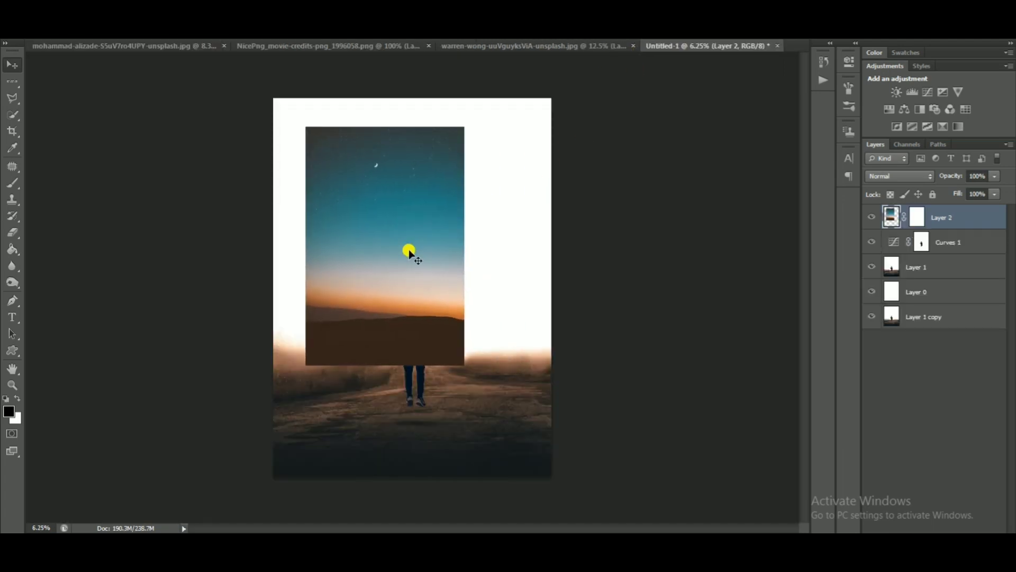
key("ctrl+t")
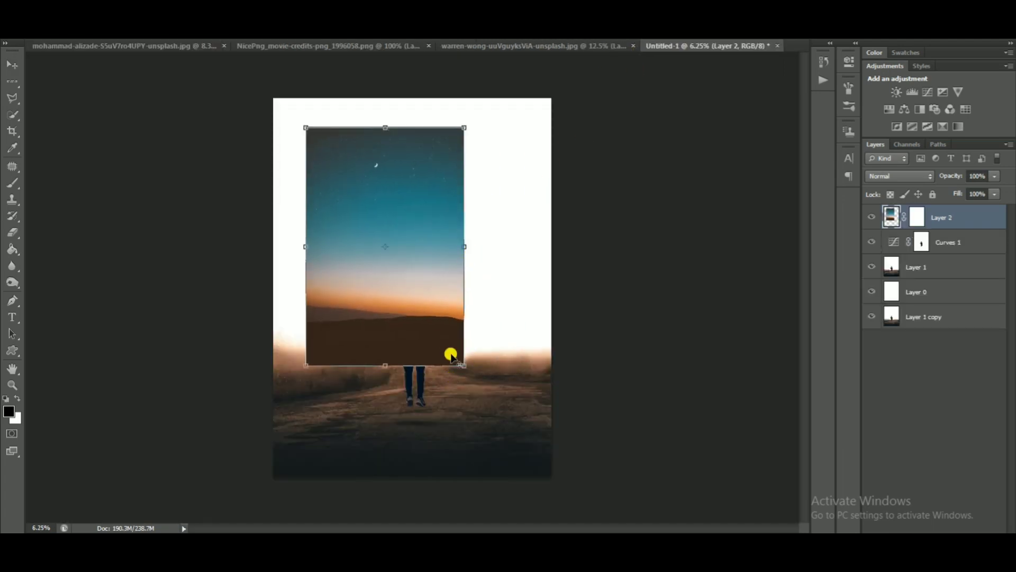
left_click_drag(461, 362, 542, 464)
left_click_drag(491, 441, 506, 460)
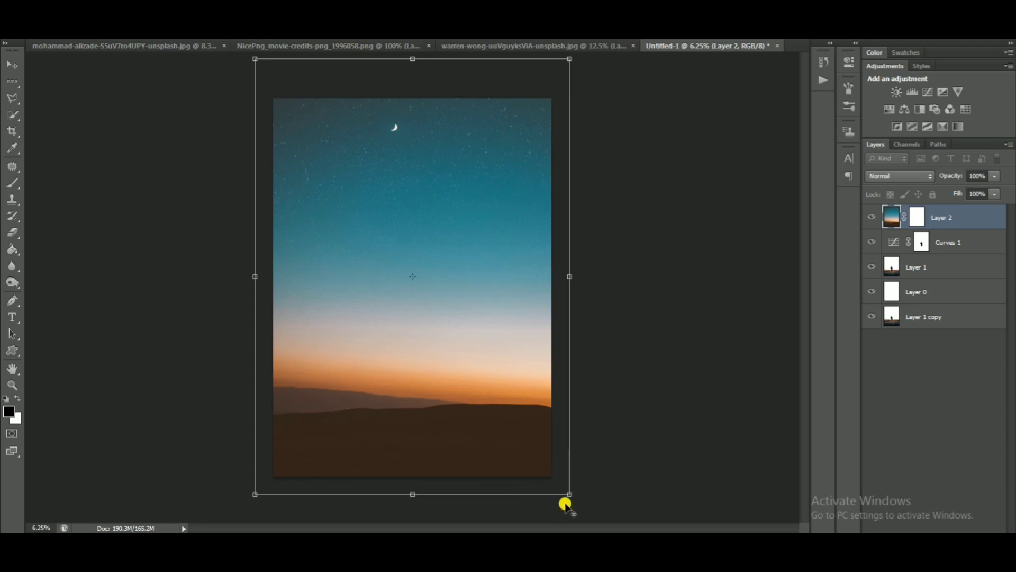
mouse_move(565, 490)
left_mouse_down()
mouse_move(531, 475)
mouse_move(553, 476)
left_mouse_up()
left_click_drag(467, 438, 477, 454)
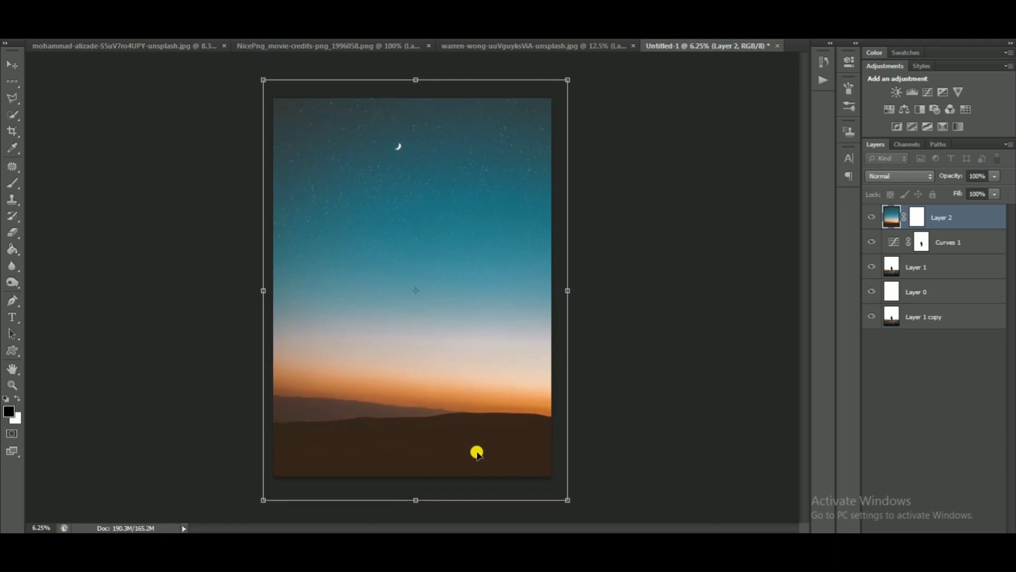
key("Return")
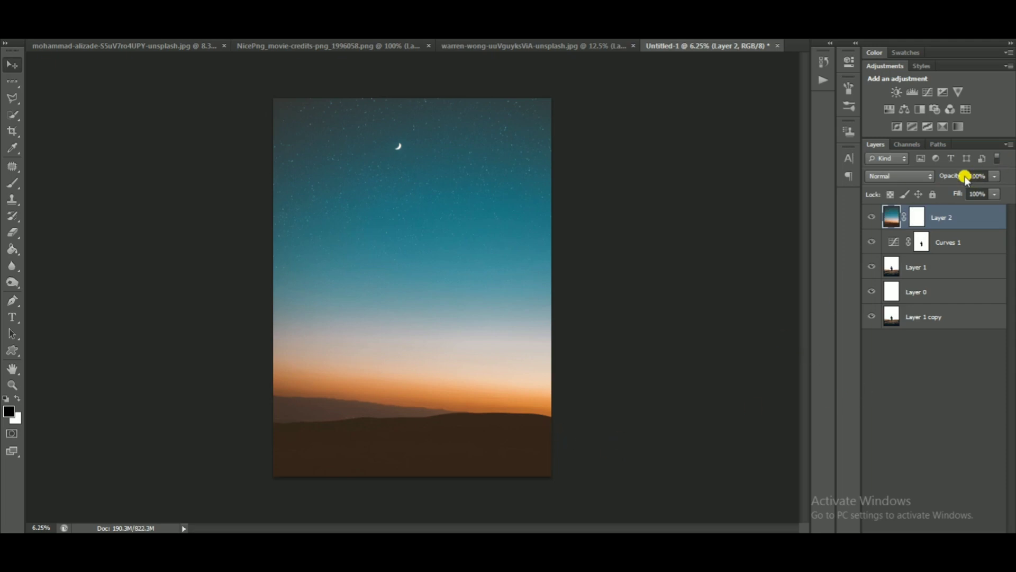
Reduce the sky layer's opacity to 62% and reposition the sky so that the hill's crest meets the man's feet.
left_click_drag(951, 179, 923, 180)
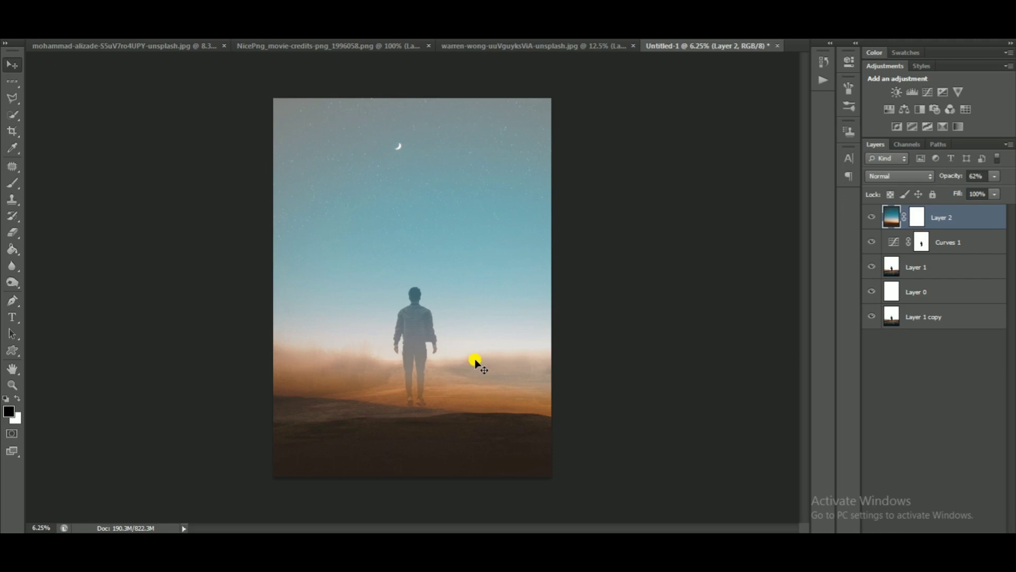
left_click_drag(475, 361, 470, 348)
key("shift+Down")
key("shift+Down")
key("shift+Down")
key("shift+Down")
key("shift+Down")
key("shift+Down")
key("shift+Down")
key("shift+Down")
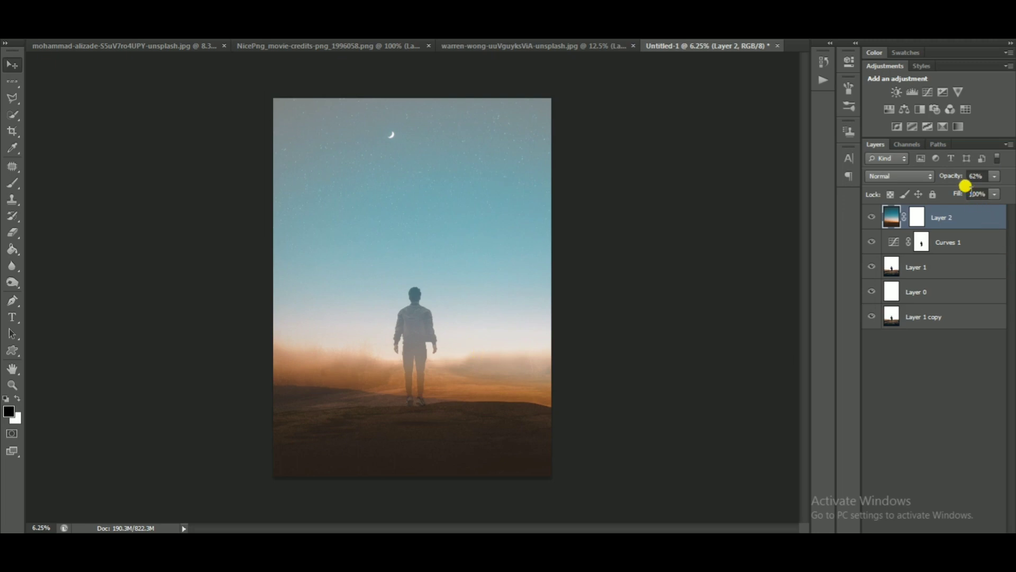
Set the sky layer's opacity to 80% and clip it to the Curves 1 layer.
left_click(976, 175)
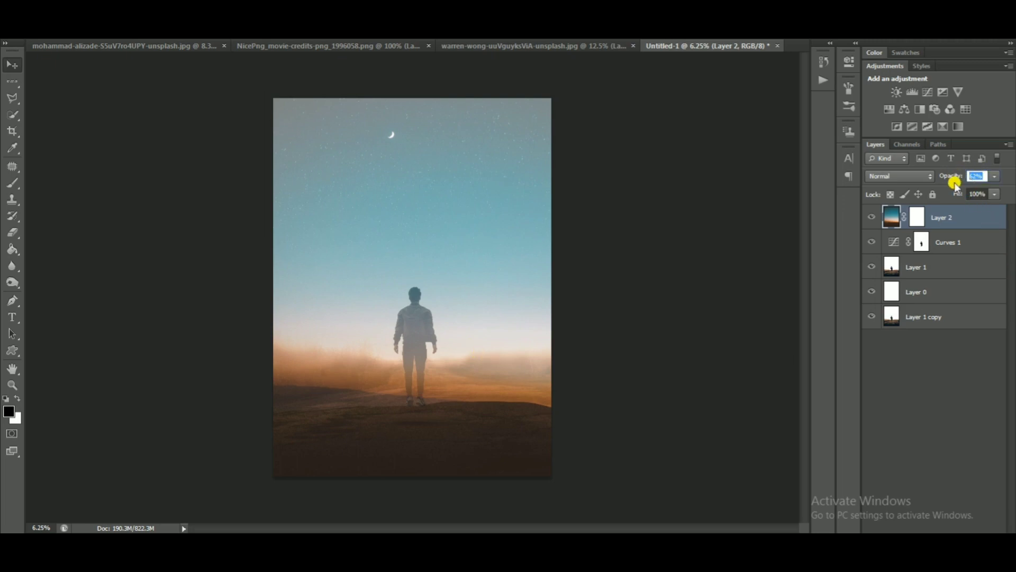
type("80")
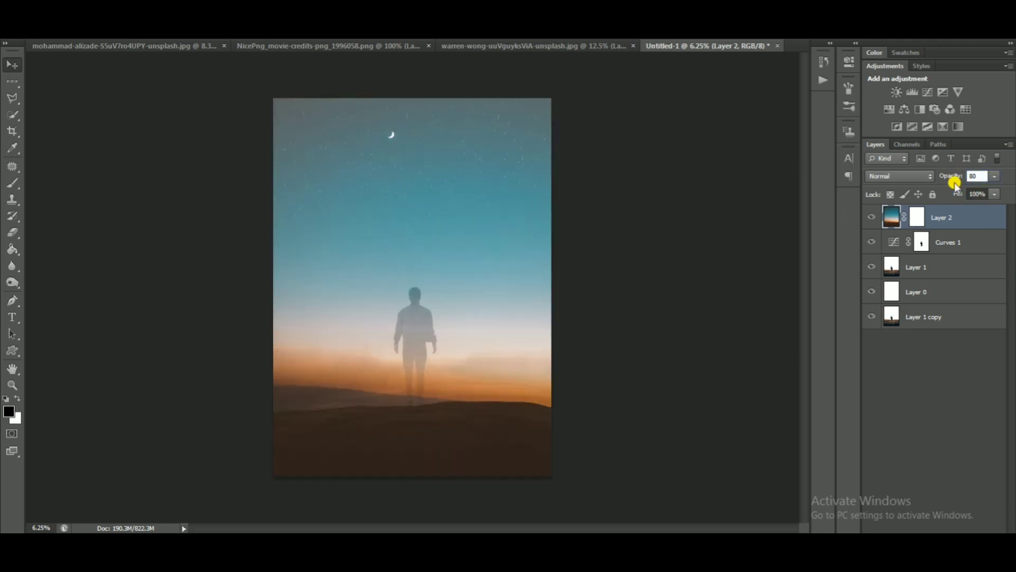
right_click(979, 217)
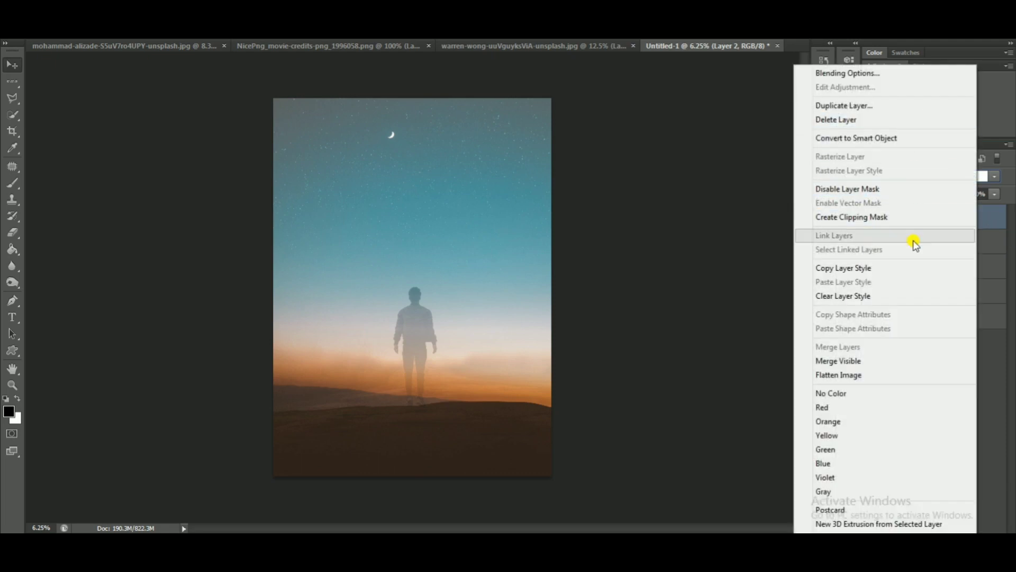
left_click(919, 216)
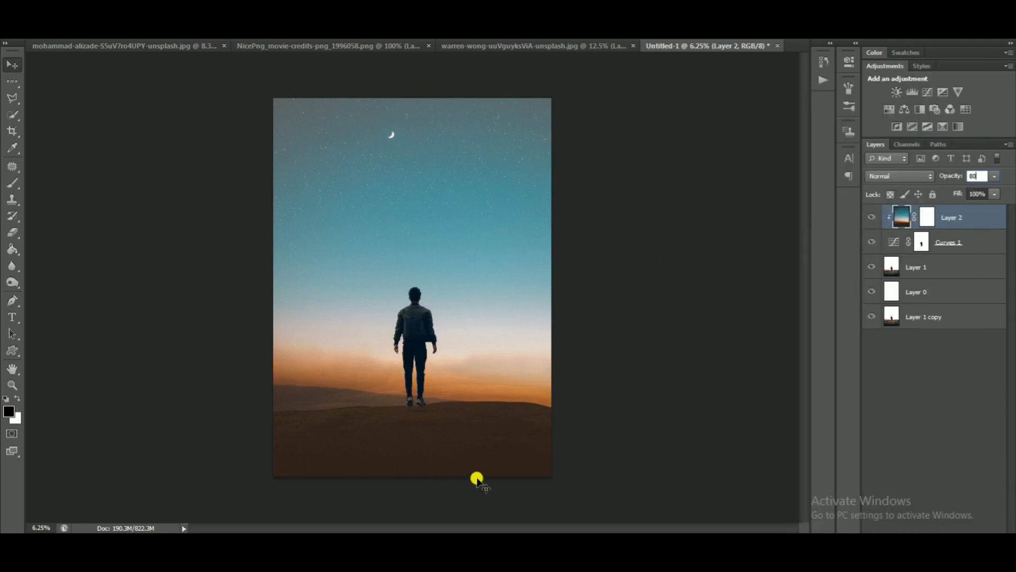
Examine the man's outline and feet against the new sky and hill up close.
key("ctrl+plus")
key("ctrl+plus")
key("ctrl+plus")
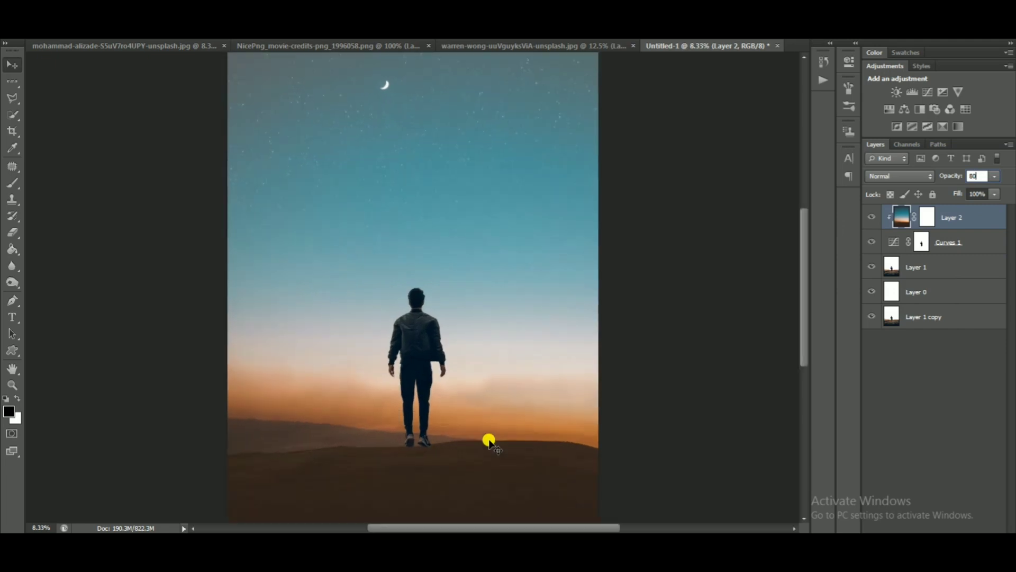
left_click_drag(483, 376, 476, 231)
key("ctrl+minus")
key("ctrl+minus")
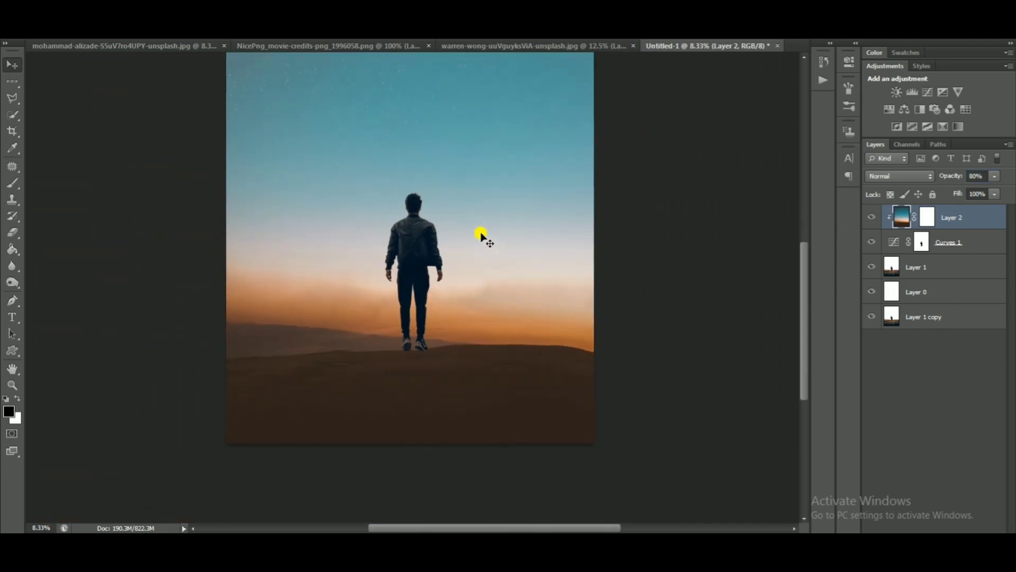
key("ctrl+minus")
Add a clipped Color Balance adjustment above the sky layer with midtones at red +29, green +22 and blue +17.
left_click(909, 374)
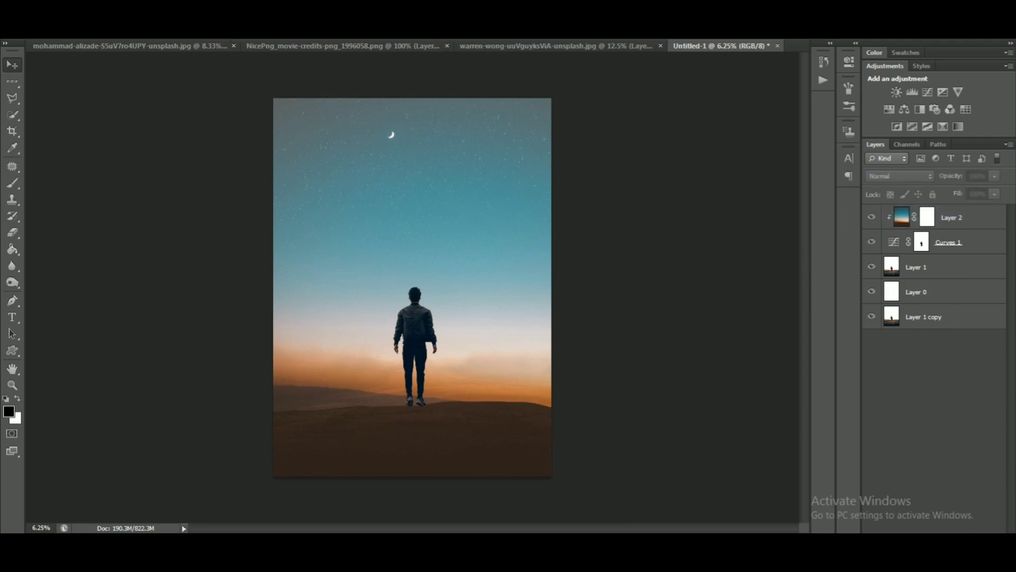
left_click(940, 538)
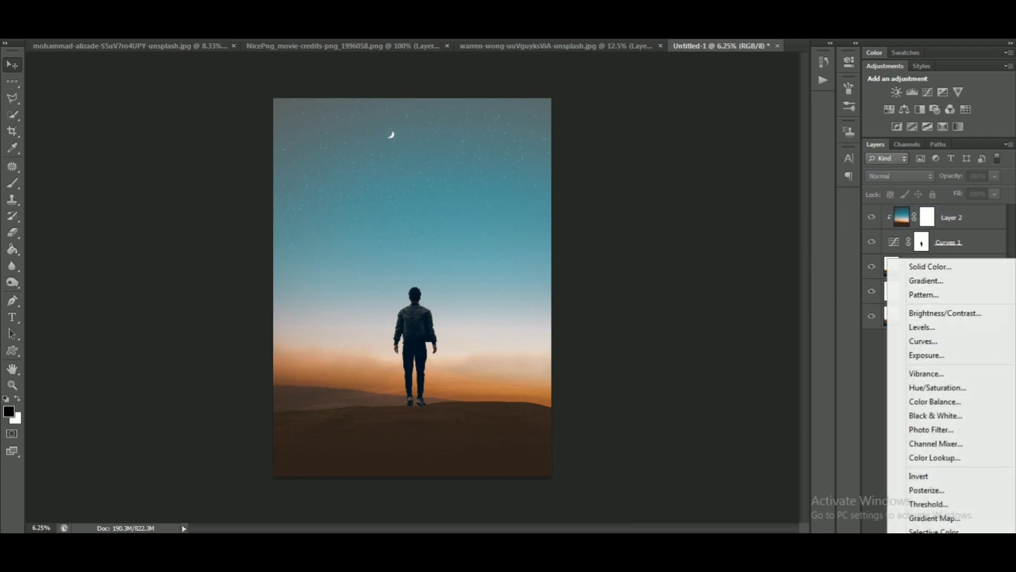
left_click(951, 403)
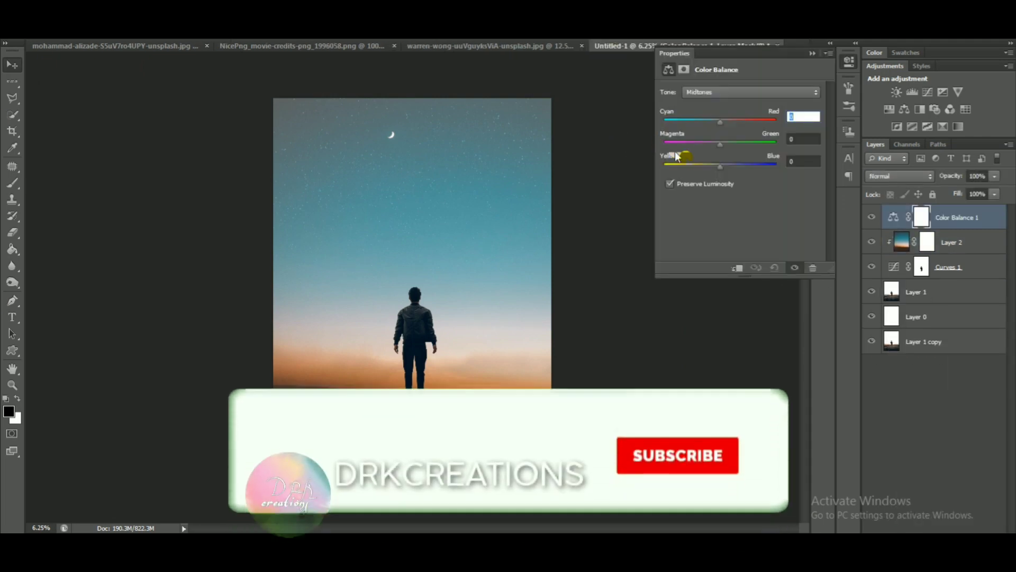
left_click_drag(720, 164, 702, 165)
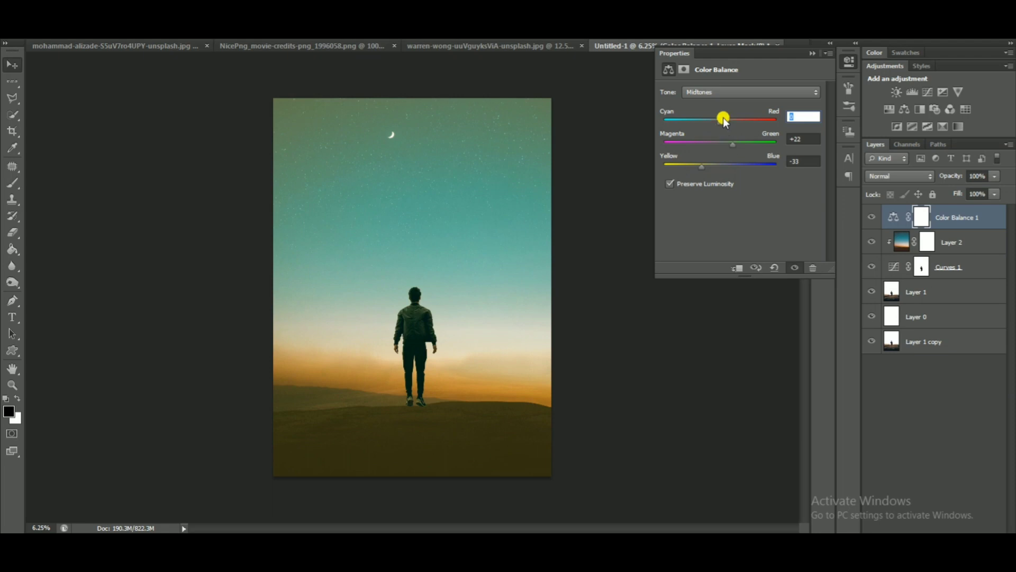
left_click(729, 165)
left_click(737, 267)
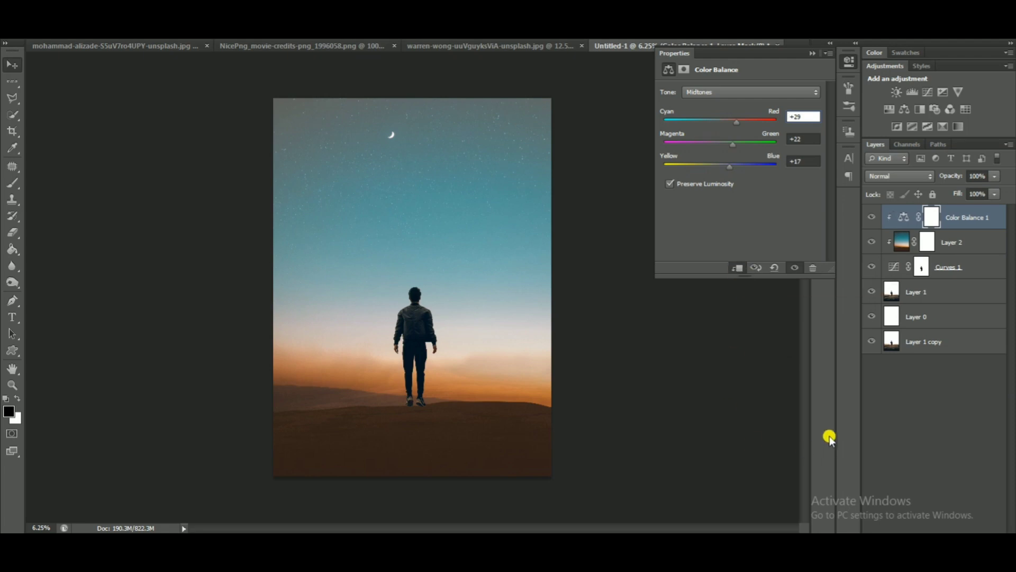
Add a Brightness/Contrast adjustment at the top of the stack with brightness 16 and contrast -50, clipped to the layers below.
left_click(898, 424)
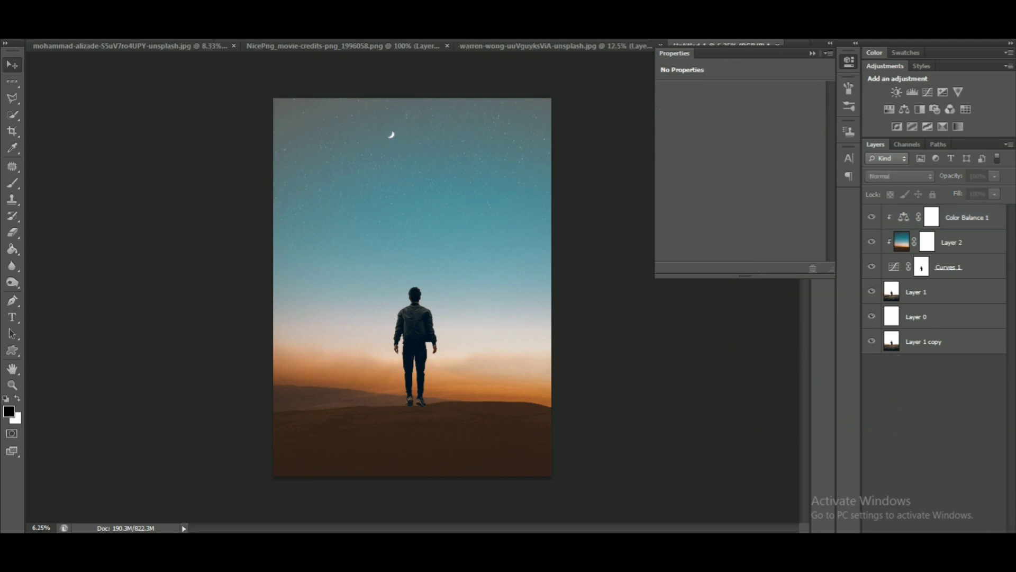
left_click(936, 532)
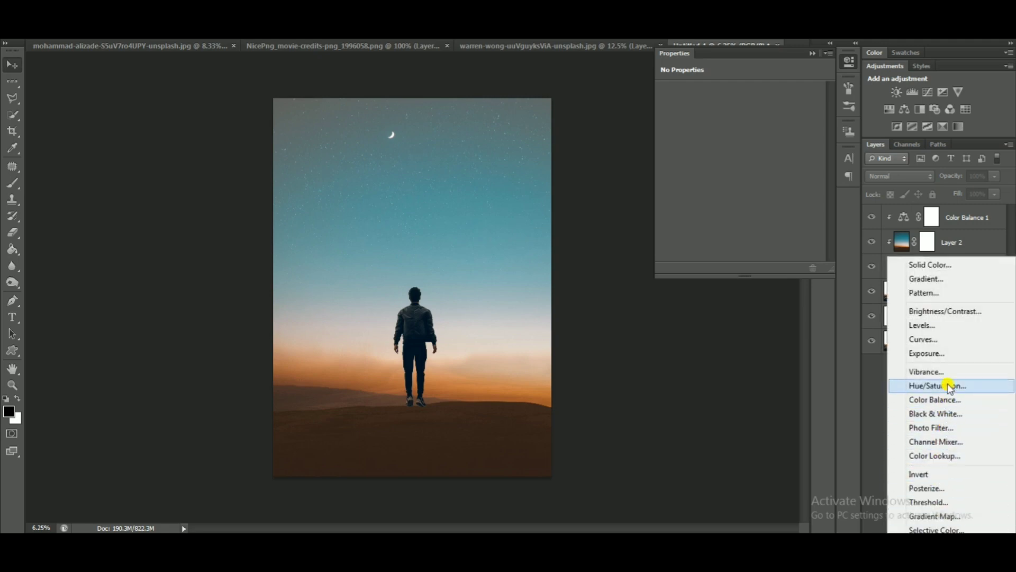
left_click(948, 313)
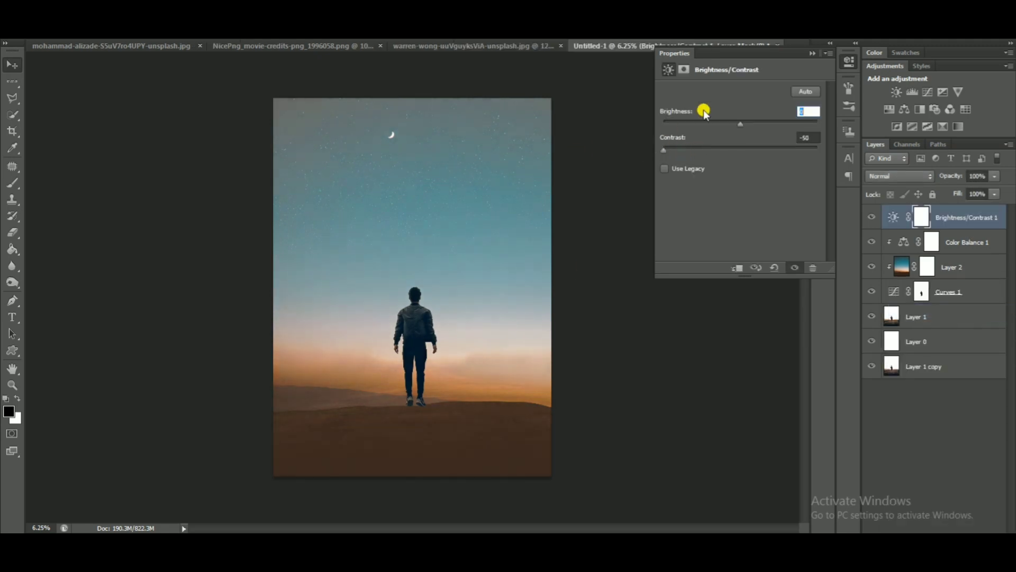
mouse_move(738, 121)
left_mouse_down()
mouse_move(751, 127)
mouse_move(715, 125)
mouse_move(749, 137)
left_mouse_up()
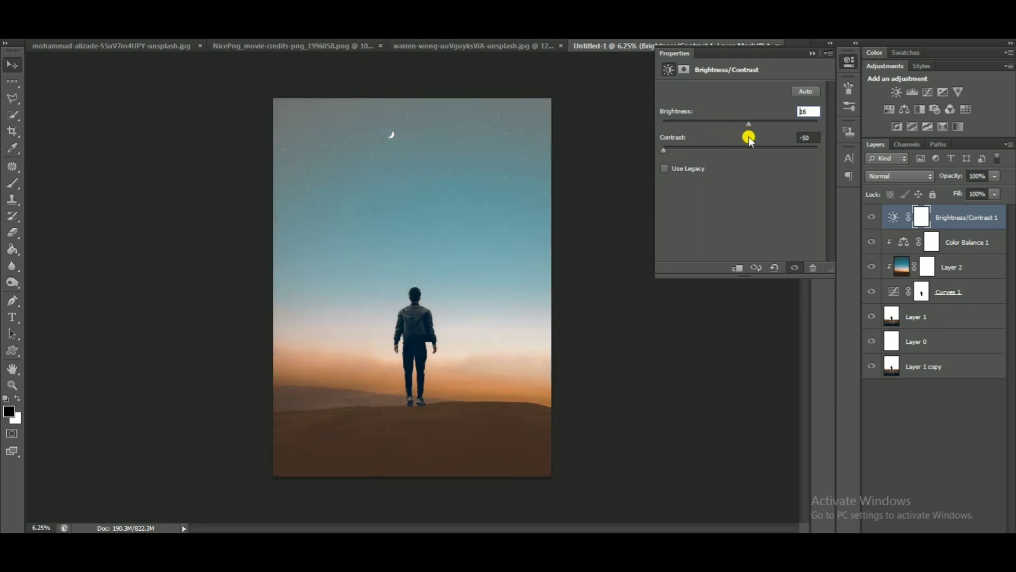
left_click(730, 269)
left_click(950, 448)
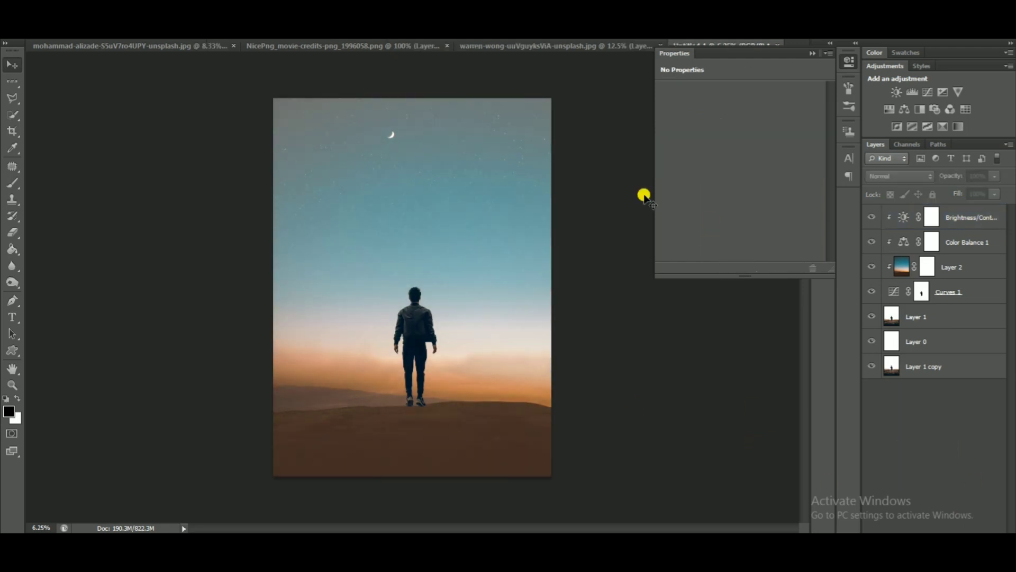
left_click(813, 55)
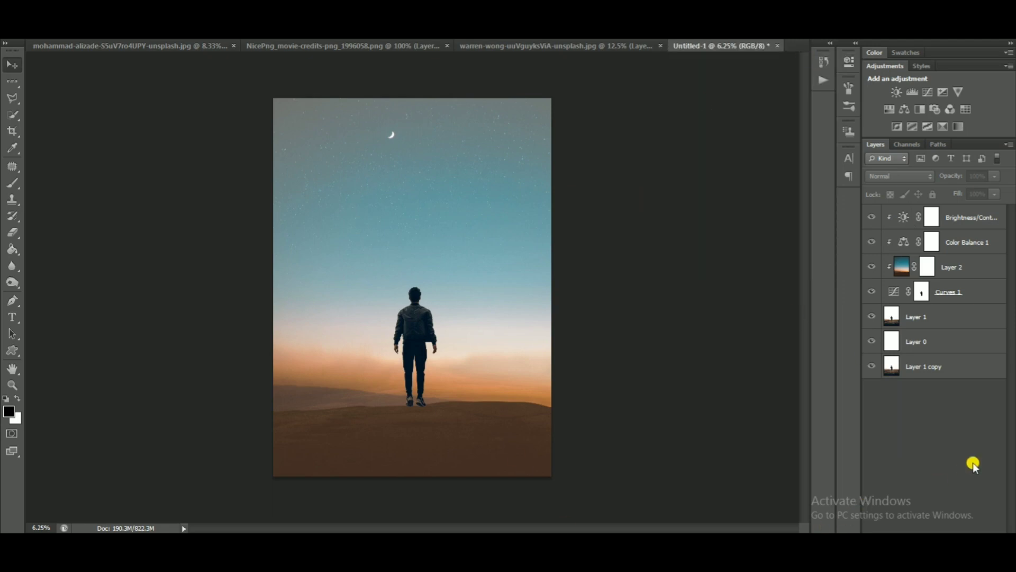
left_click(472, 45)
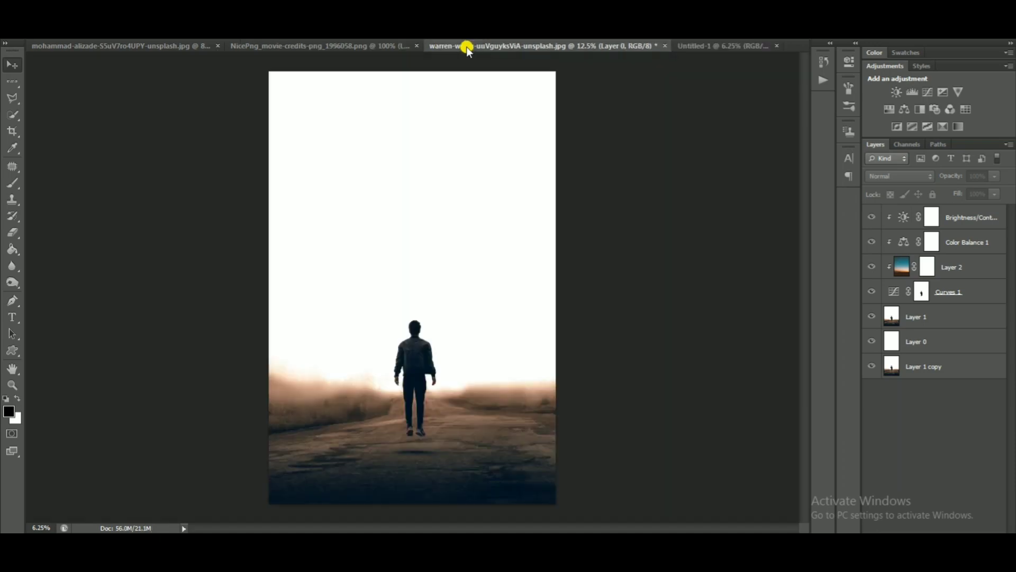
left_click(323, 45)
left_click(209, 45)
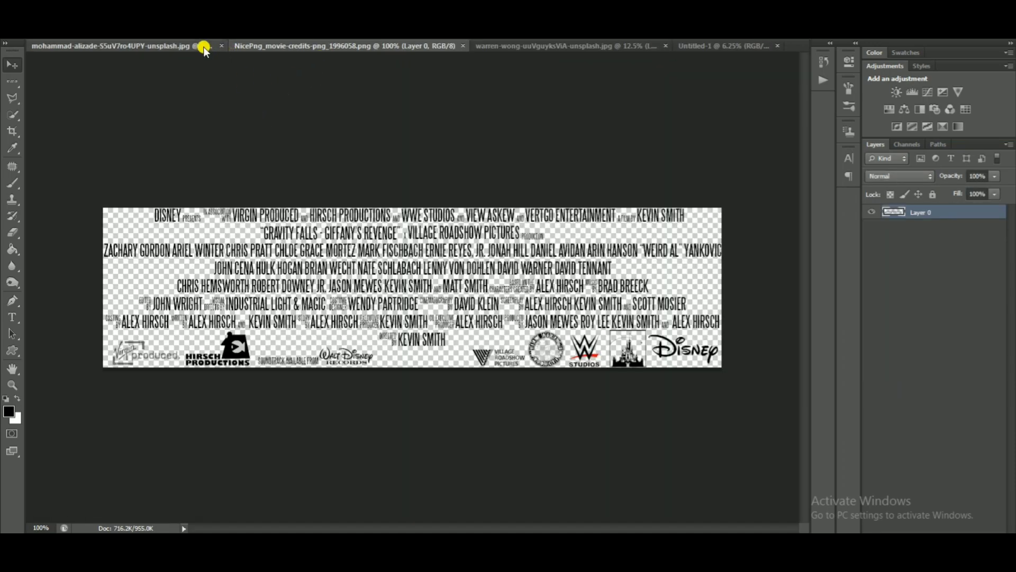
left_click(694, 47)
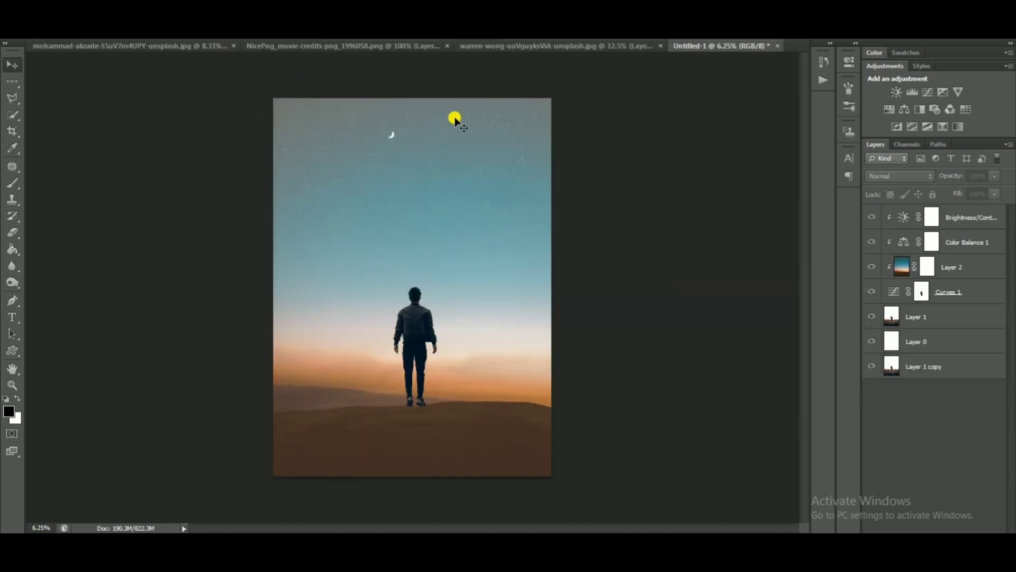
Open the full-moon photo on a black background from the Downloads folder.
key("ctrl+o")
left_click(366, 169)
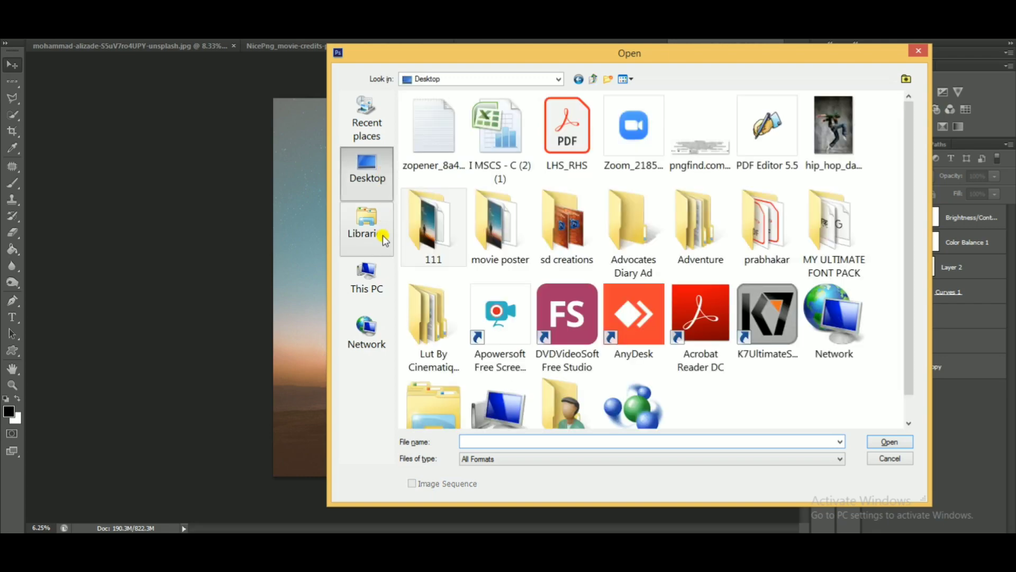
left_click(366, 283)
double_click(527, 183)
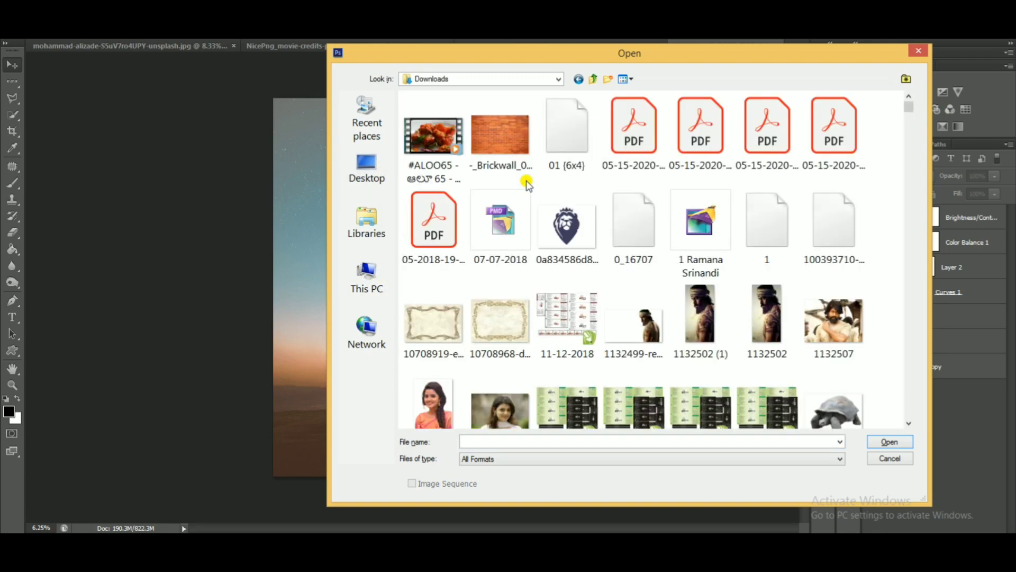
left_click_drag(909, 104, 909, 414)
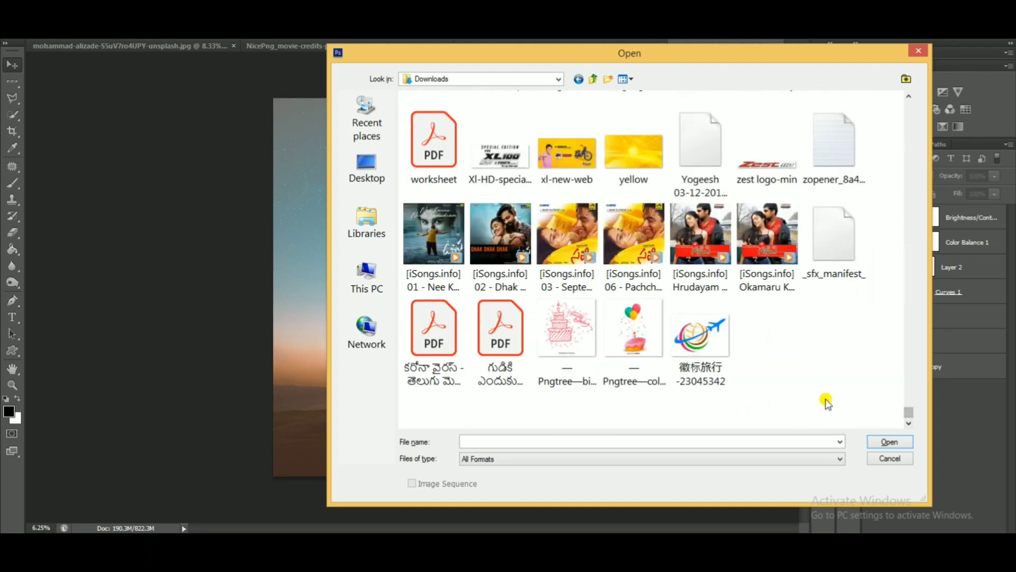
scroll(884, 390, "up", 3)
scroll(887, 392, "down", 3)
scroll(861, 377, "up", 3)
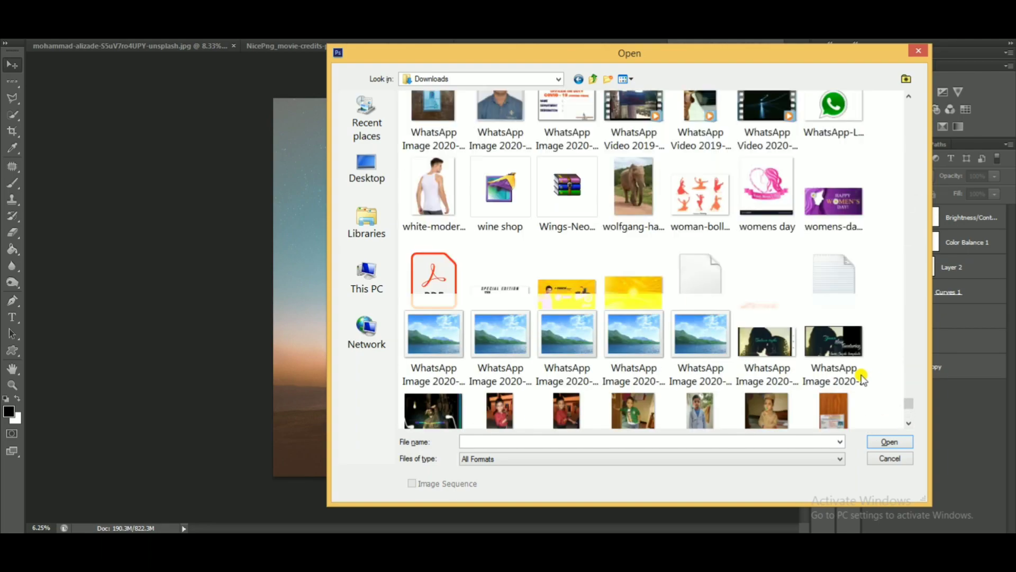
scroll(857, 370, "down", 3)
scroll(850, 351, "up", 5)
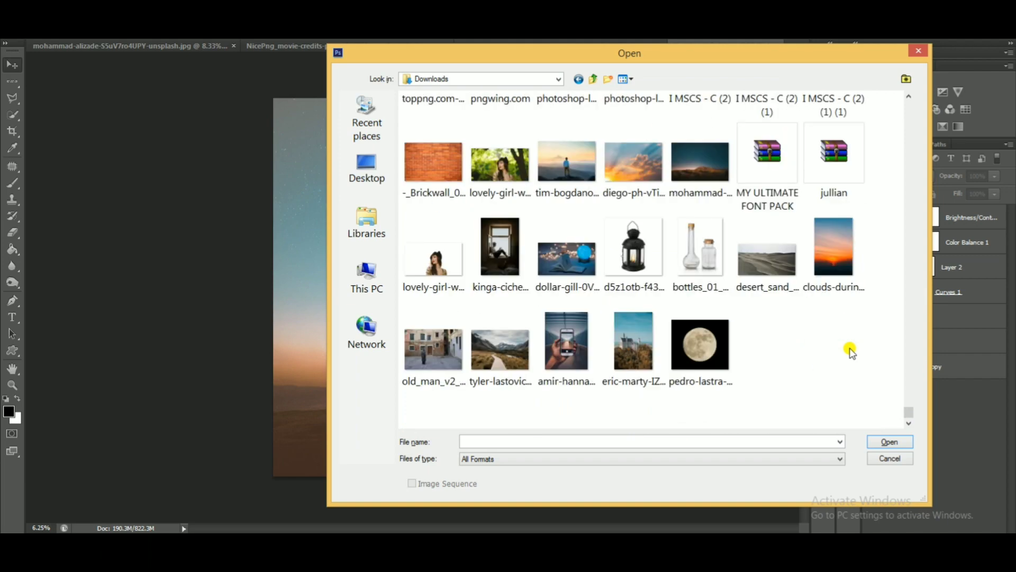
double_click(694, 343)
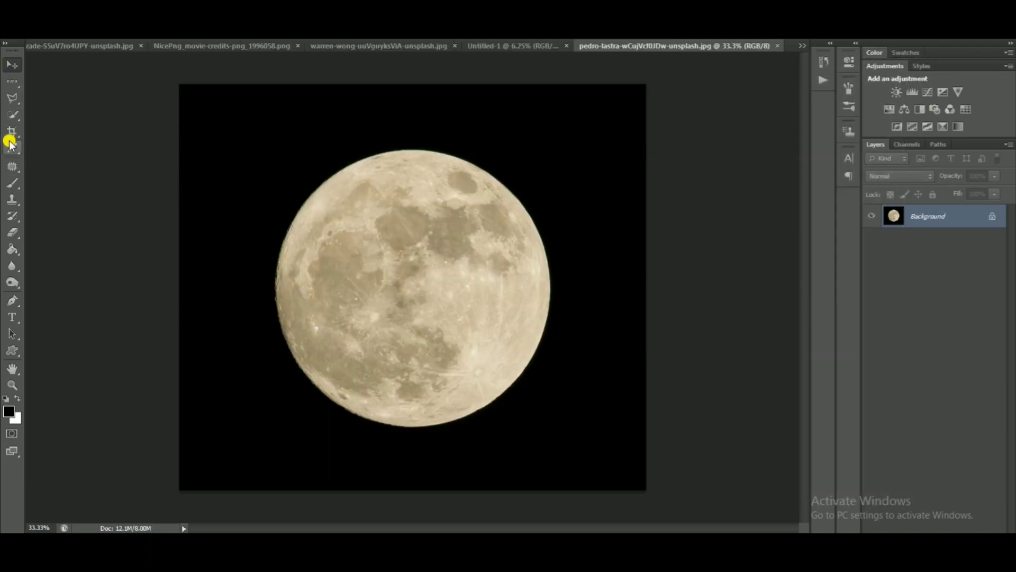
Select the whole moon with the Quick Selection tool, using a brush nearly as wide as the moon.
left_click(12, 117)
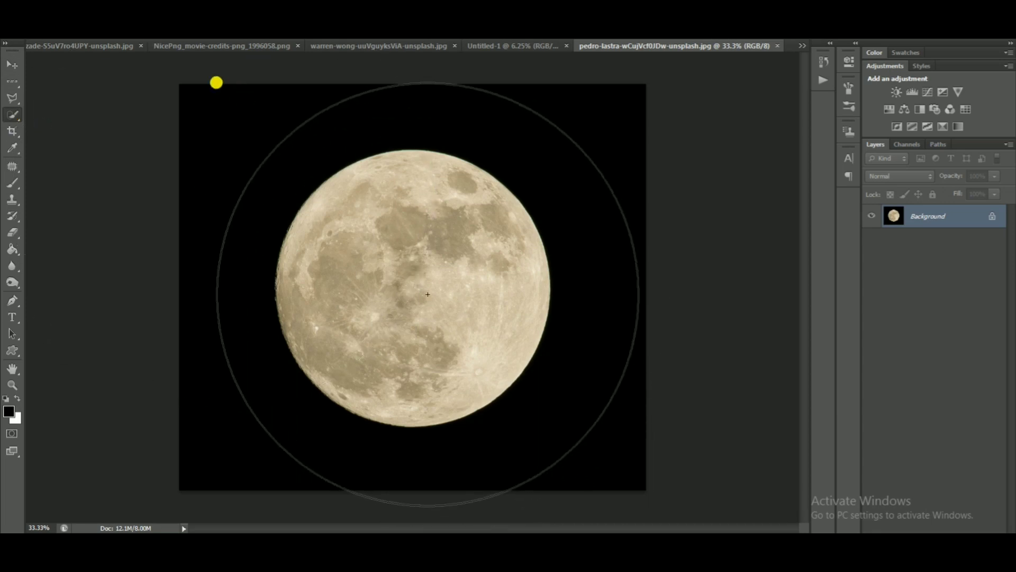
key("bracketleft")
key("bracketleft")
key("bracketleft")
key("bracketleft")
key("bracketleft")
key("bracketleft")
key("bracketleft")
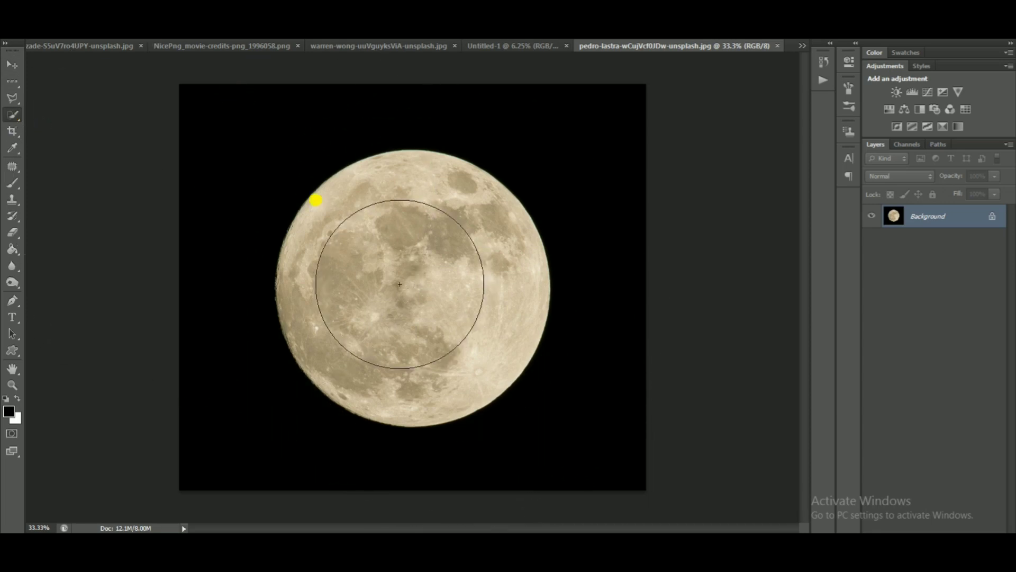
key("bracketright")
key("bracketright")
key("bracketright")
key("bracketright")
key("bracketright")
key("bracketright")
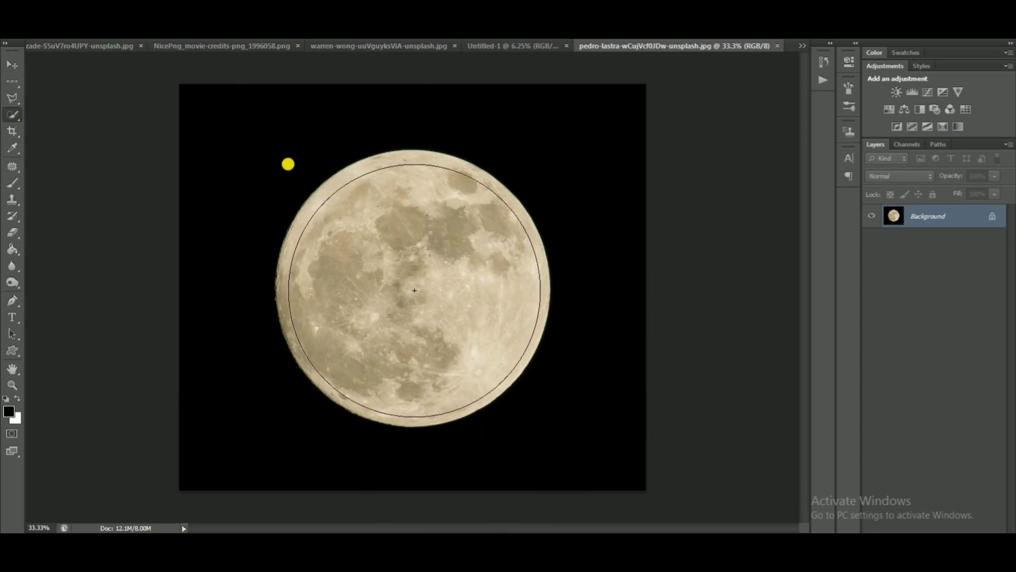
left_click(414, 290)
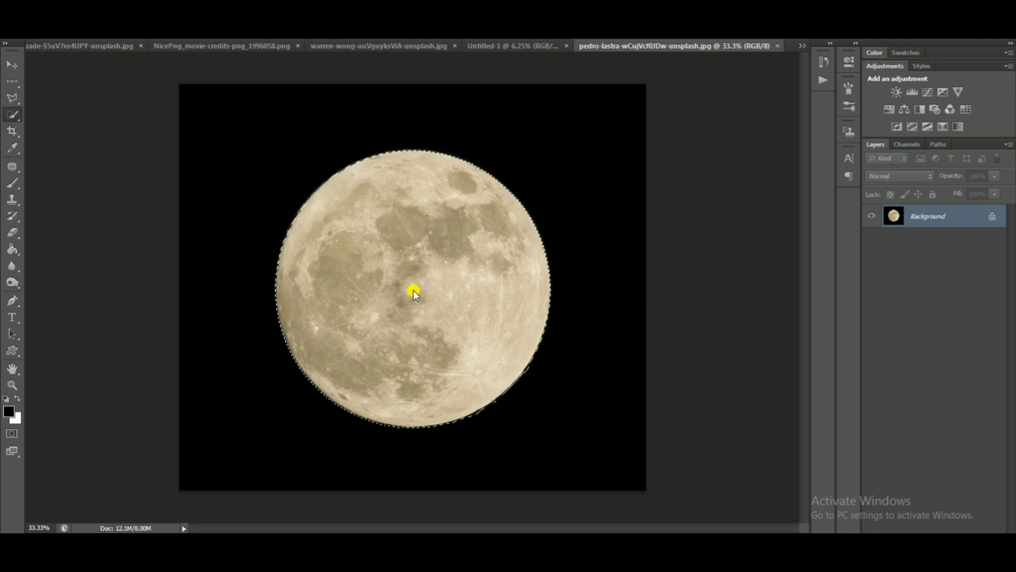
Try to move the selected moon within its own photo, undo the move and clear the selection.
left_click(11, 63)
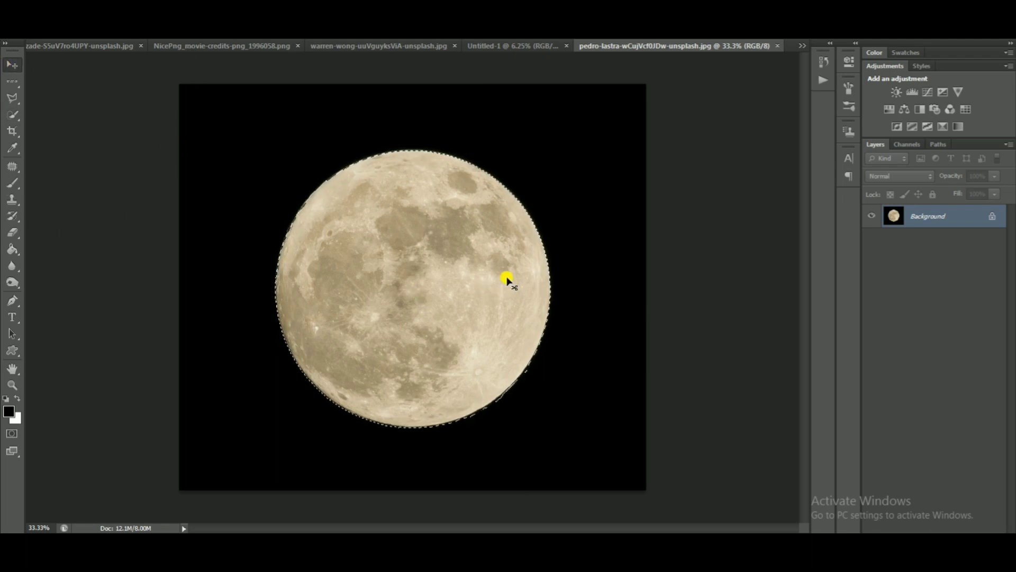
left_click_drag(474, 259, 420, 238)
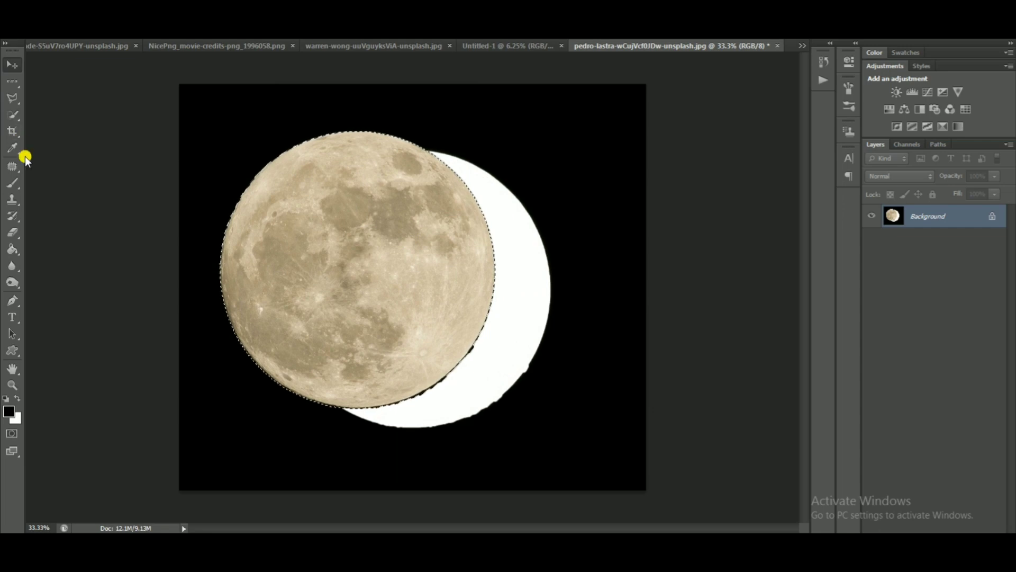
key("ctrl+z")
key("ctrl+d")
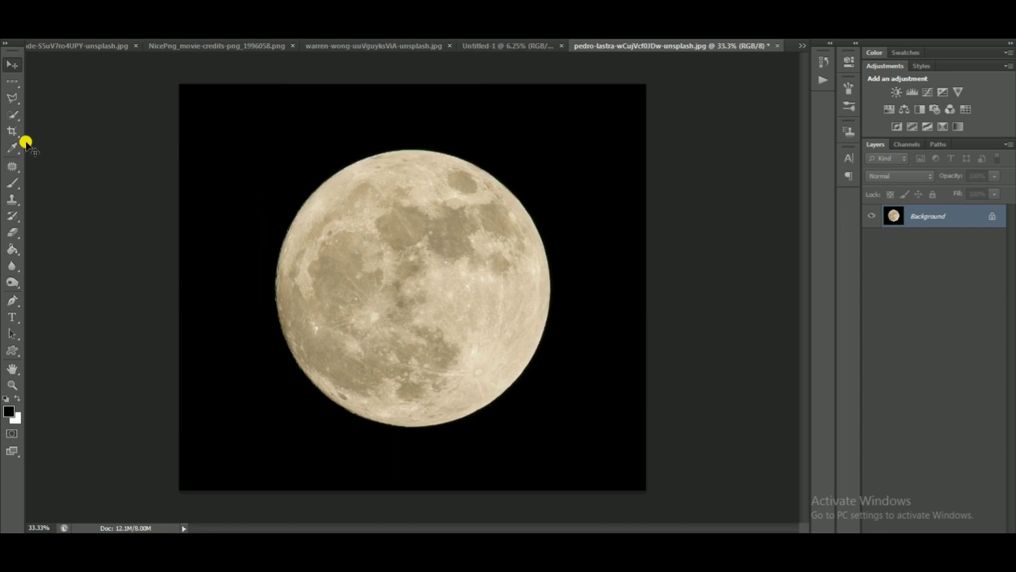
Quick-select the full moon again and move the cutout into the Untitled-1 composite as the uppermost layer.
left_click(13, 114)
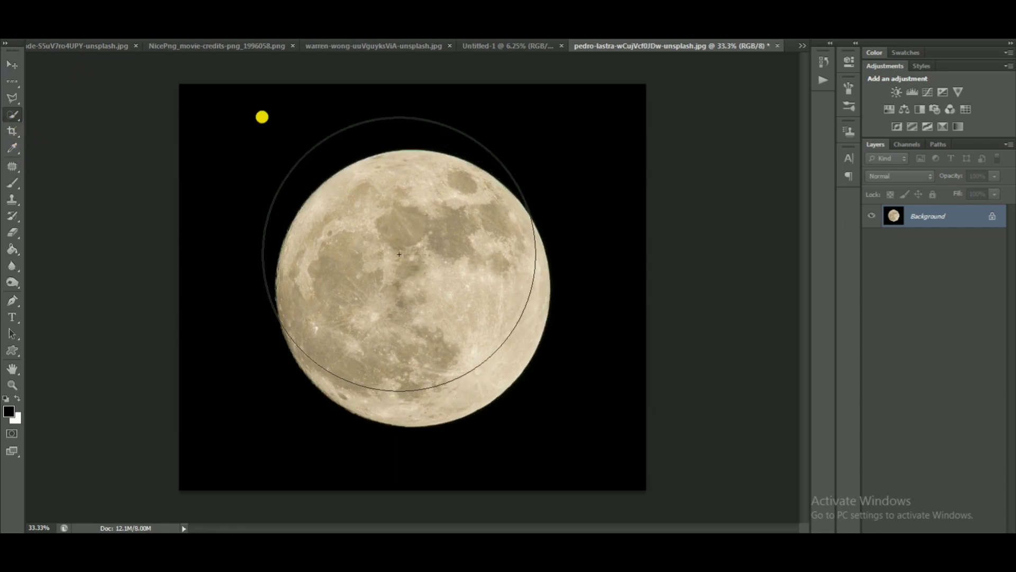
left_click(413, 274)
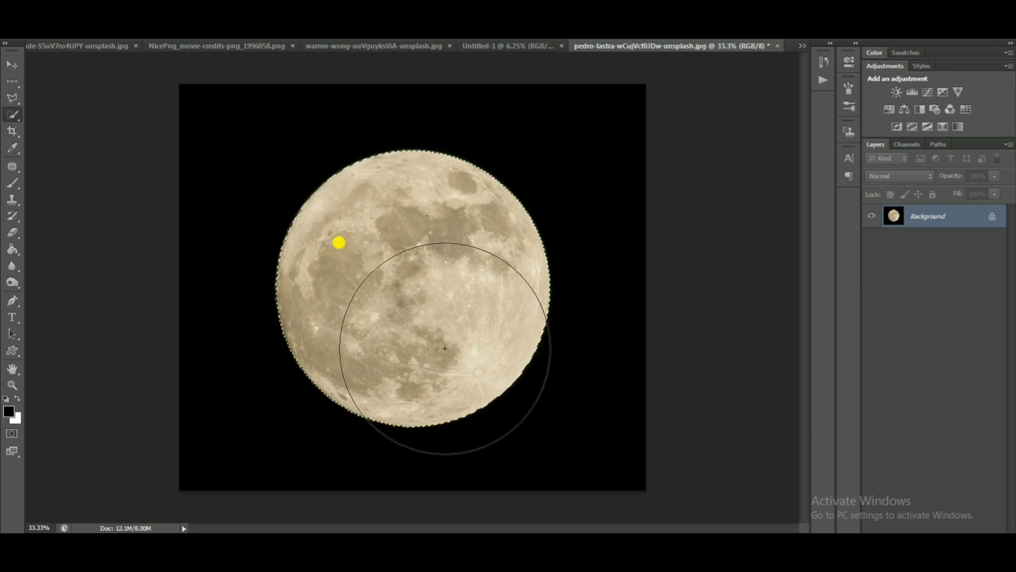
left_click_drag(450, 294, 365, 276)
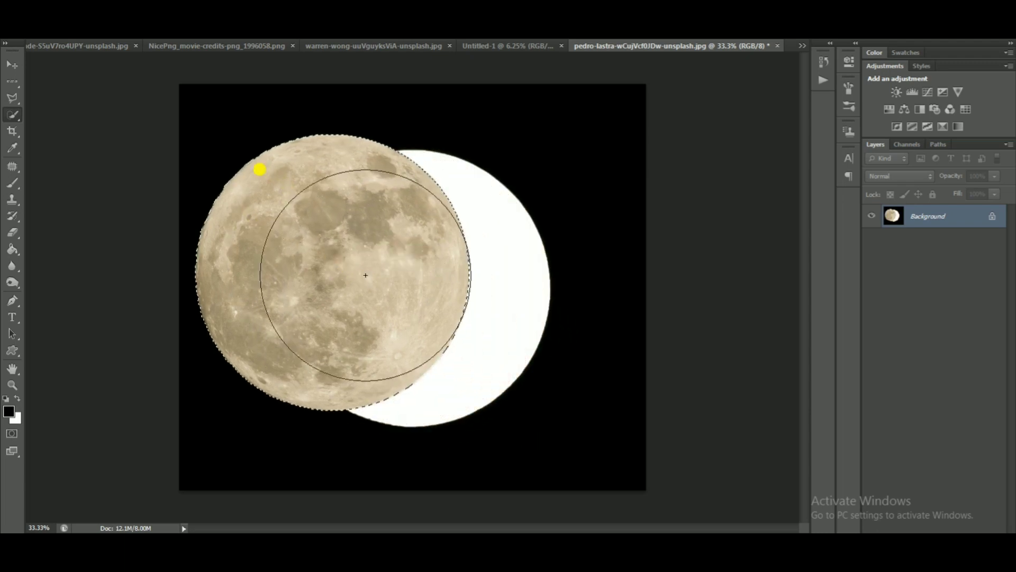
left_click(12, 64)
left_click_drag(285, 166, 387, 127)
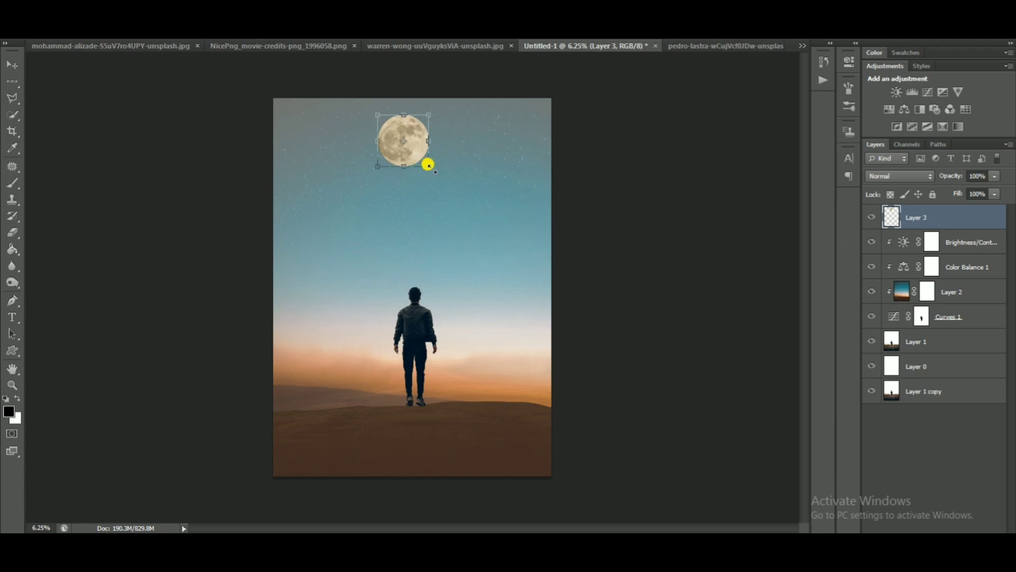
Enlarge the moon to a bit under half the poster's width and centre it in the upper sky above the man.
mouse_move(429, 166)
left_mouse_down()
mouse_move(449, 182)
mouse_move(440, 177)
left_mouse_up()
left_click_drag(429, 168, 431, 201)
key("Return")
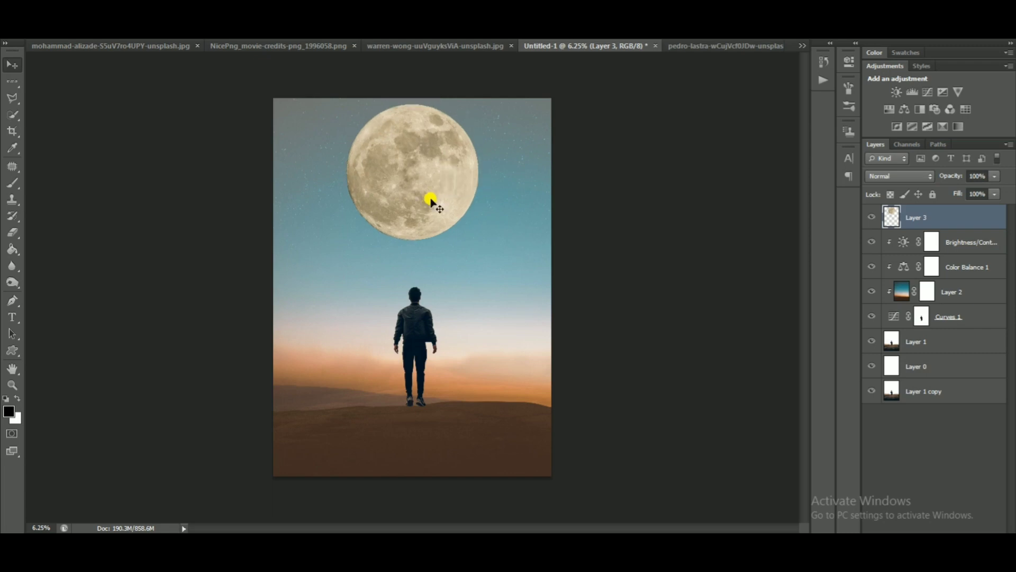
key("ctrl+t")
left_click_drag(471, 239, 456, 227)
double_click(446, 183)
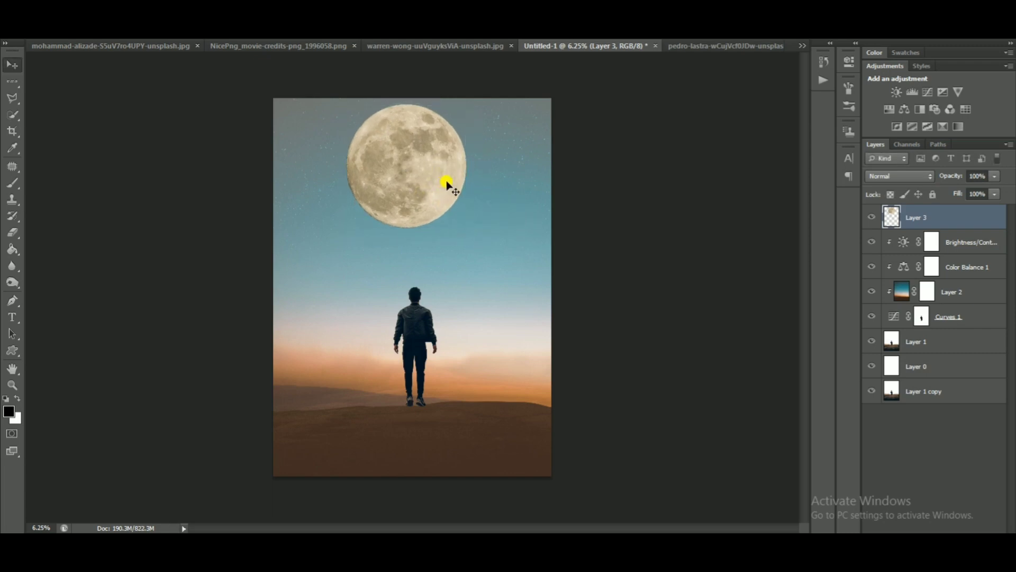
left_click_drag(443, 180, 450, 181)
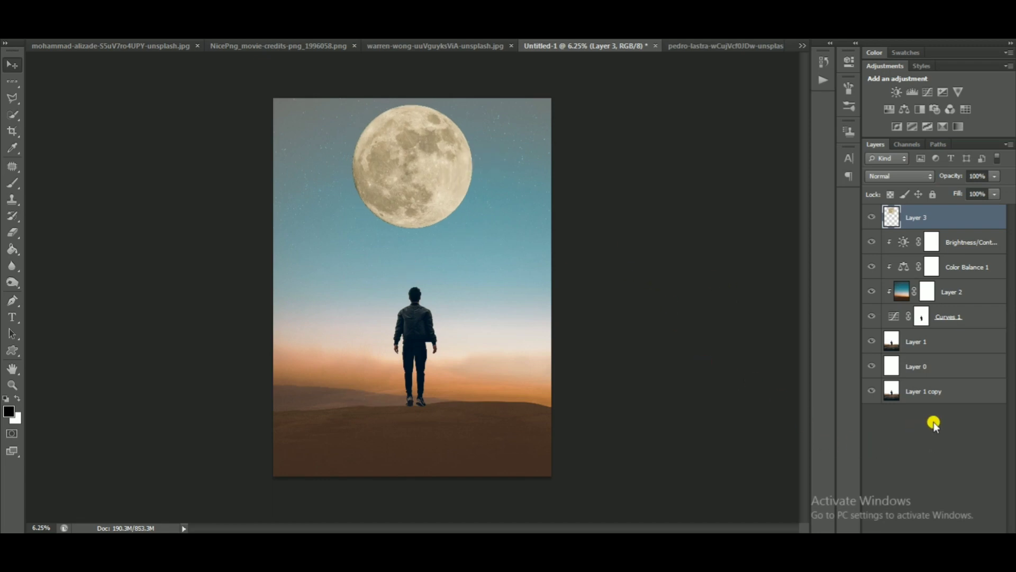
Add a Color Lookup adjustment above the moon layer with the 3DLUT file 3Strip.look.
left_click(937, 538)
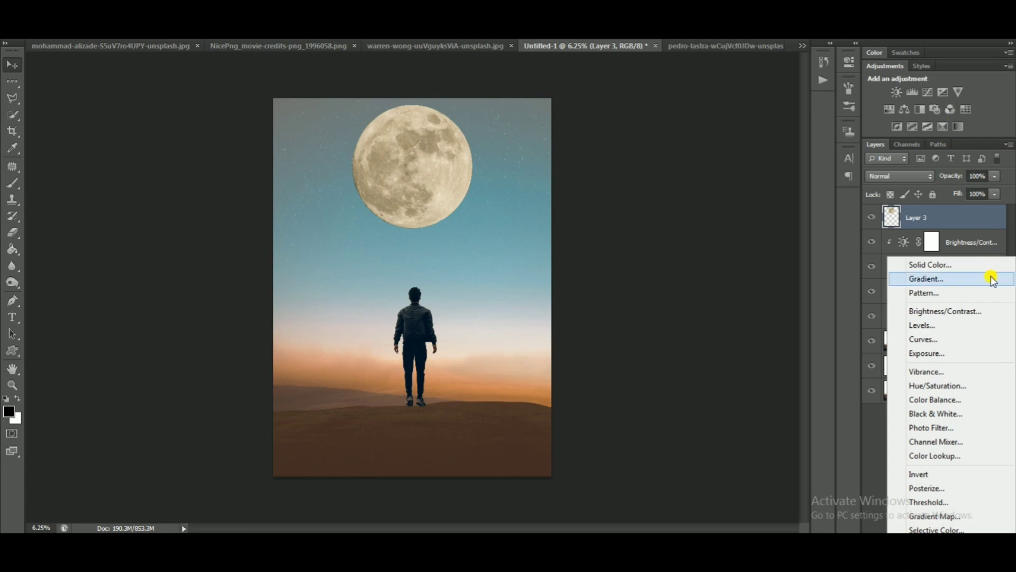
left_click(935, 455)
left_click(746, 91)
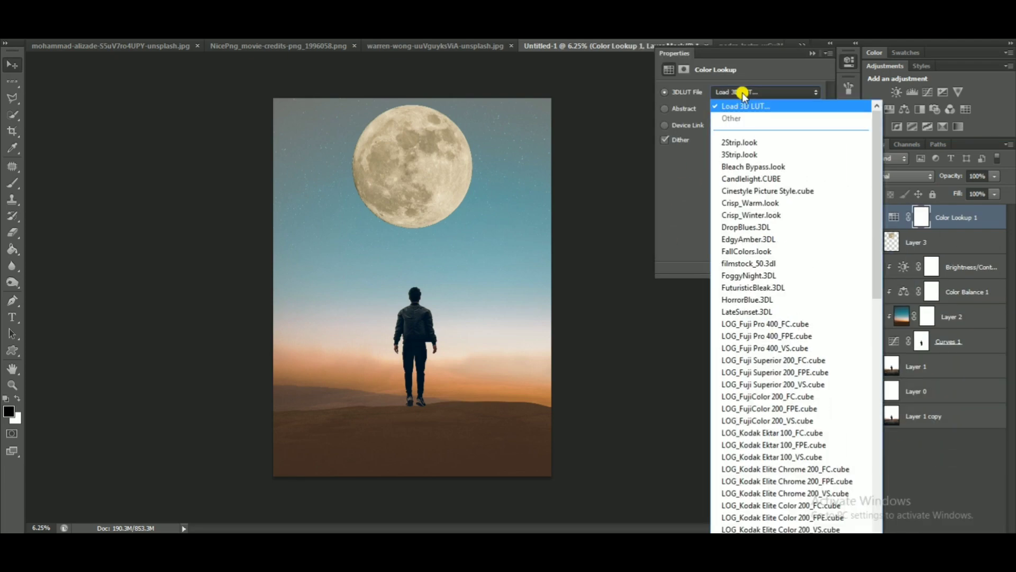
left_click(745, 154)
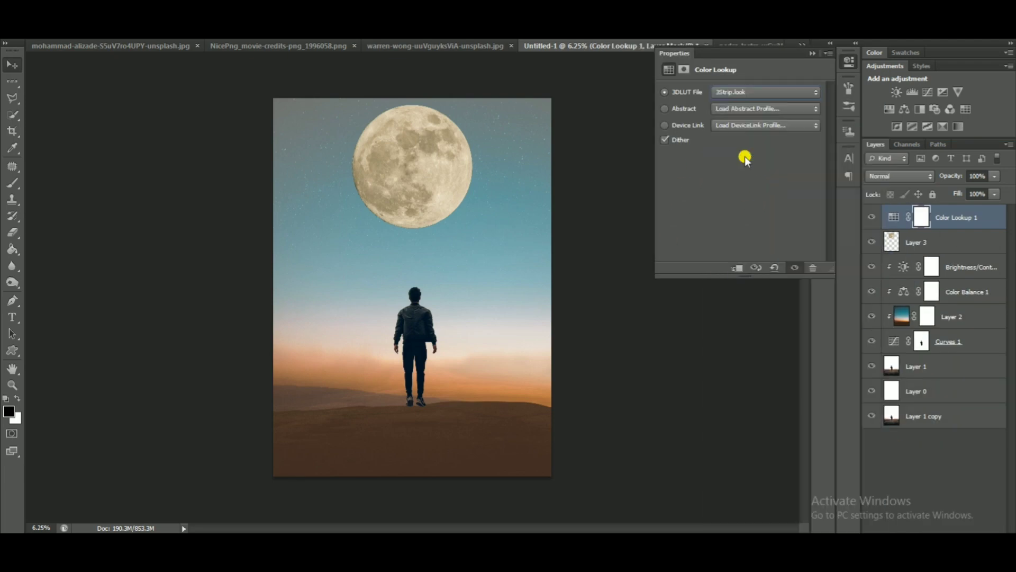
left_click(812, 54)
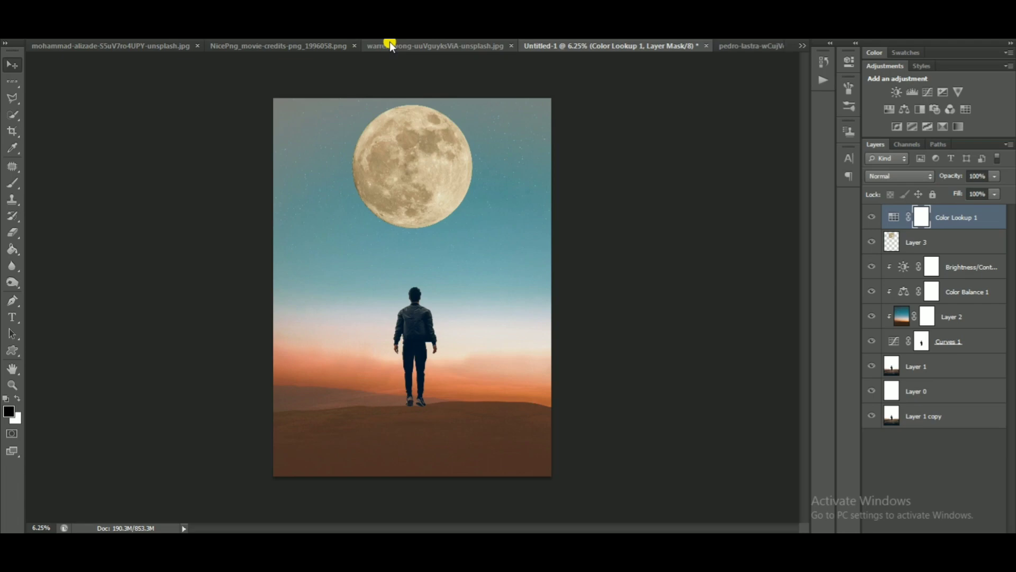
Bring the credits block from NicePng_movie-credits-png_1996058.png into the composite and scale it across the full poster width over the dark ground.
left_click(336, 46)
left_click_drag(333, 286, 517, 426)
key("ctrl+t")
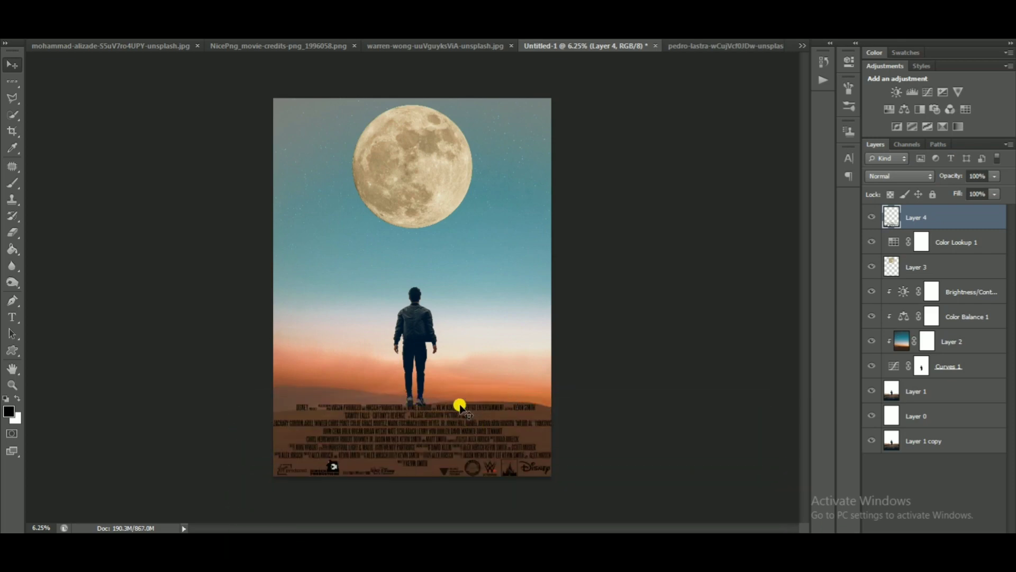
Scale the credits block down slightly to leave a narrow margin at both side edges of the poster.
key("ctrl+plus")
left_click_drag(420, 419, 404, 318)
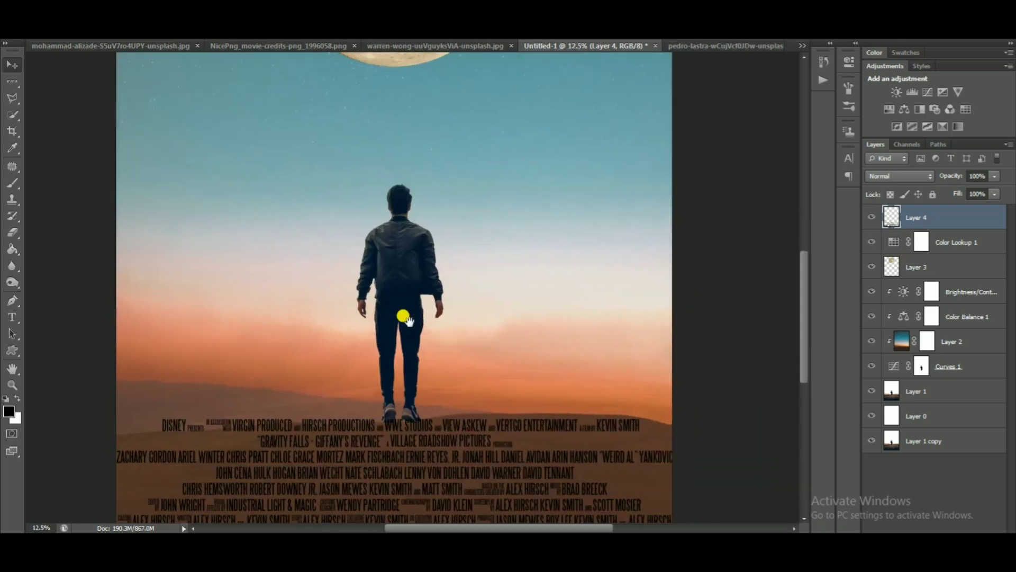
left_click_drag(443, 359, 434, 290)
key("ctrl+t")
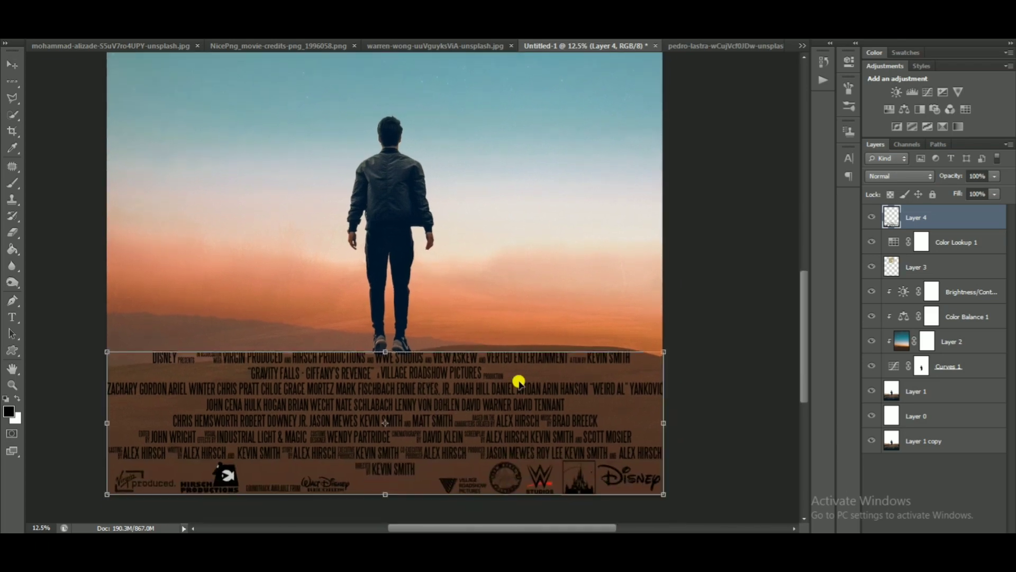
left_click_drag(661, 485, 651, 481)
key("Return")
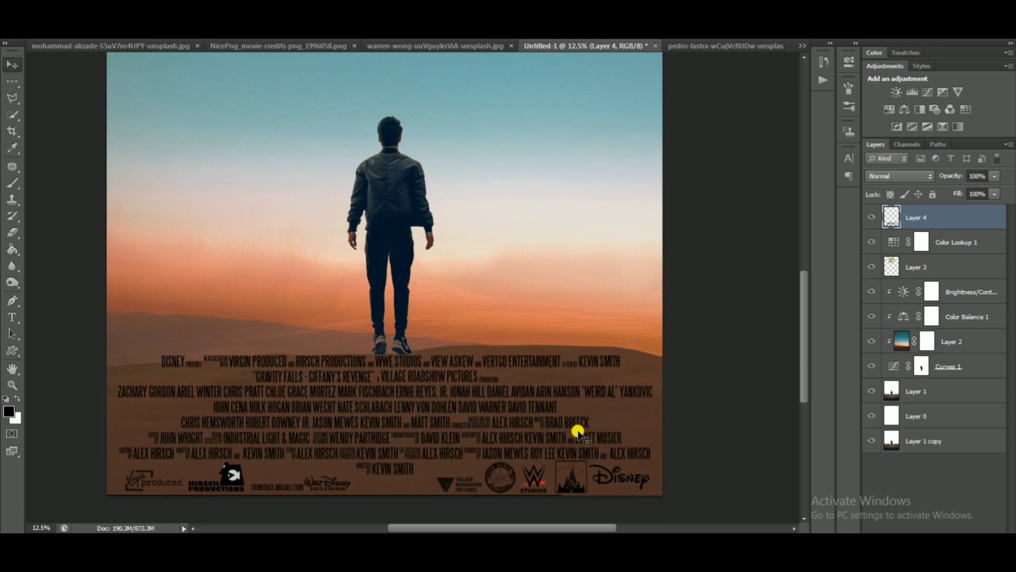
Add a white script text layer reading "The" in the sky just below the moon.
key("ctrl+minus")
key("ctrl+minus")
key("ctrl+minus")
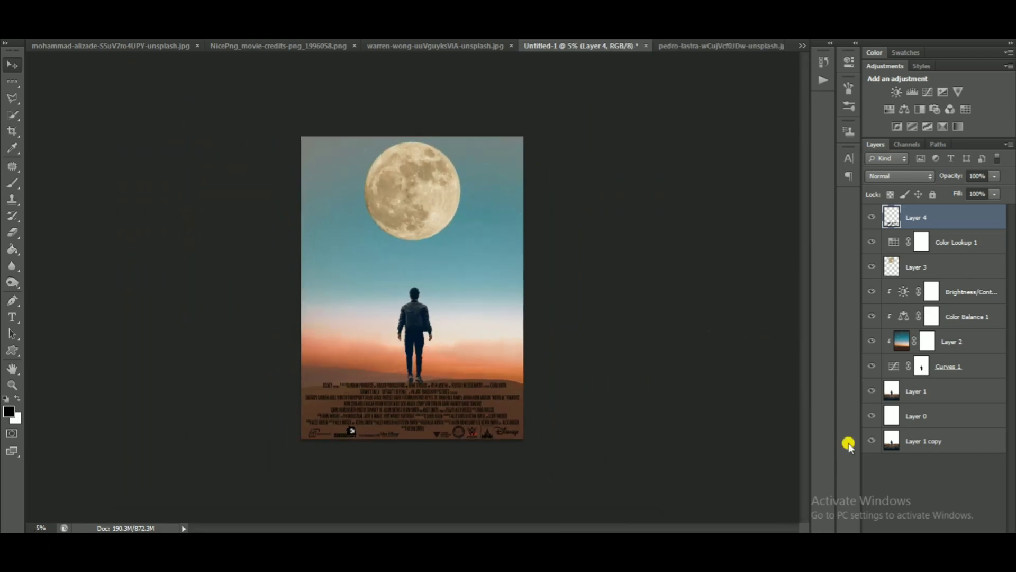
left_click(12, 317)
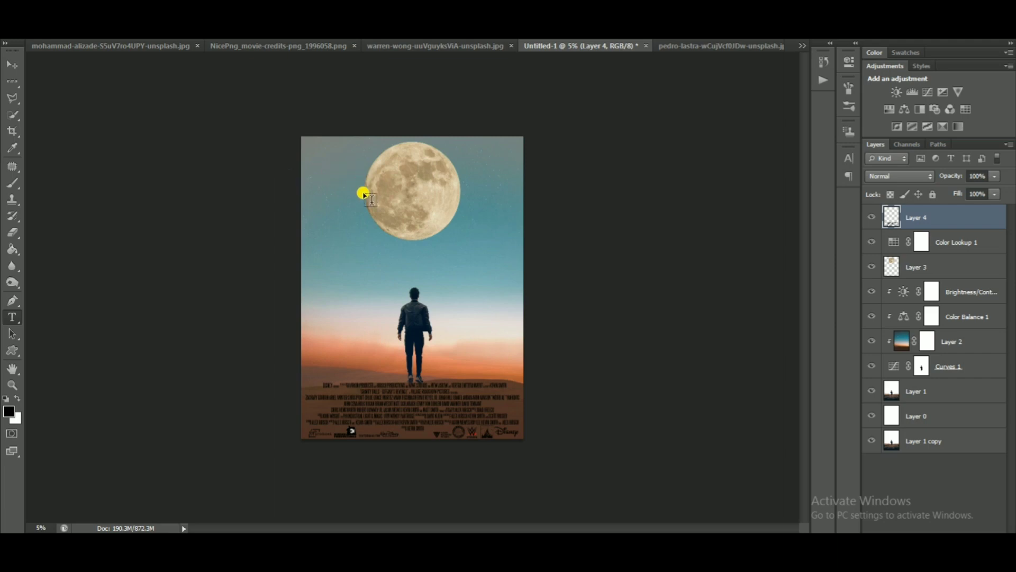
left_click(366, 246)
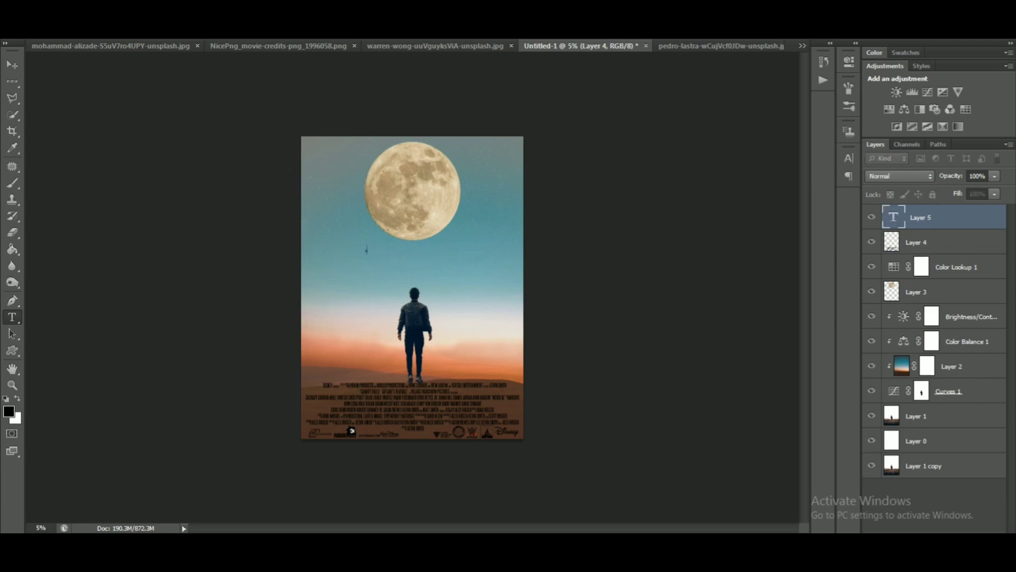
type("T")
Enlarge the word "The" and place it on the upper part of the moon.
left_click(8, 66)
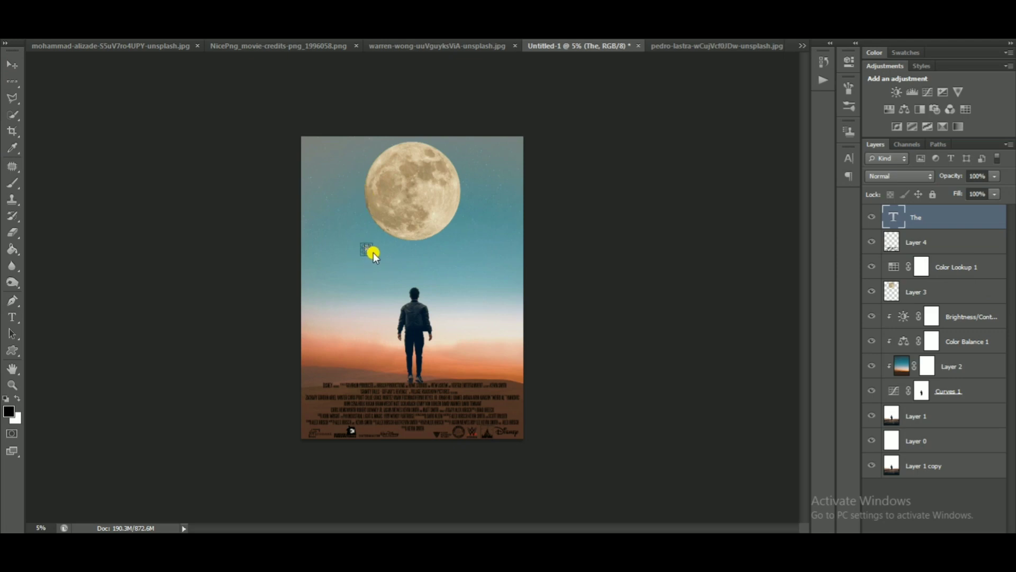
left_click_drag(373, 254, 398, 261)
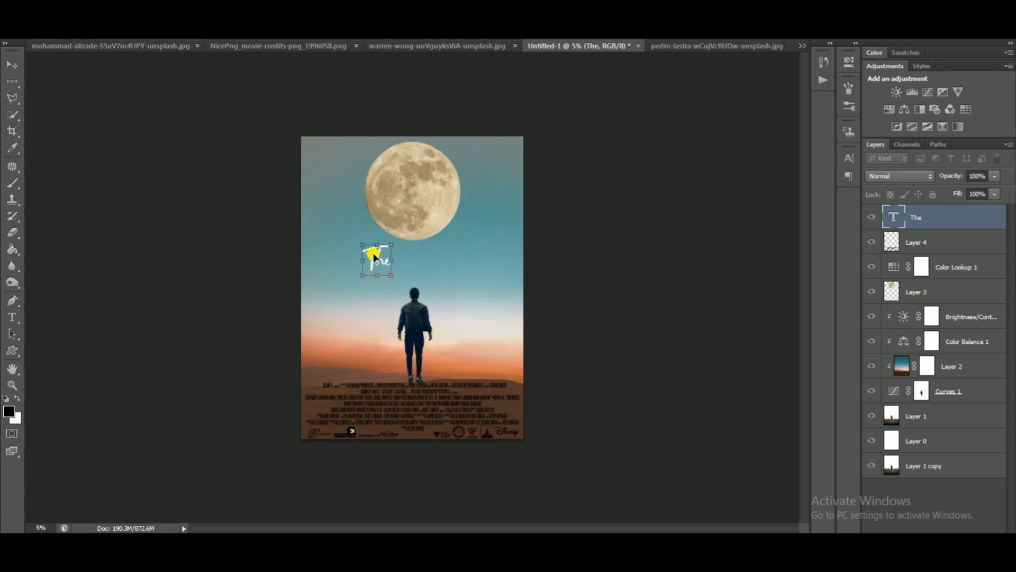
key("Return")
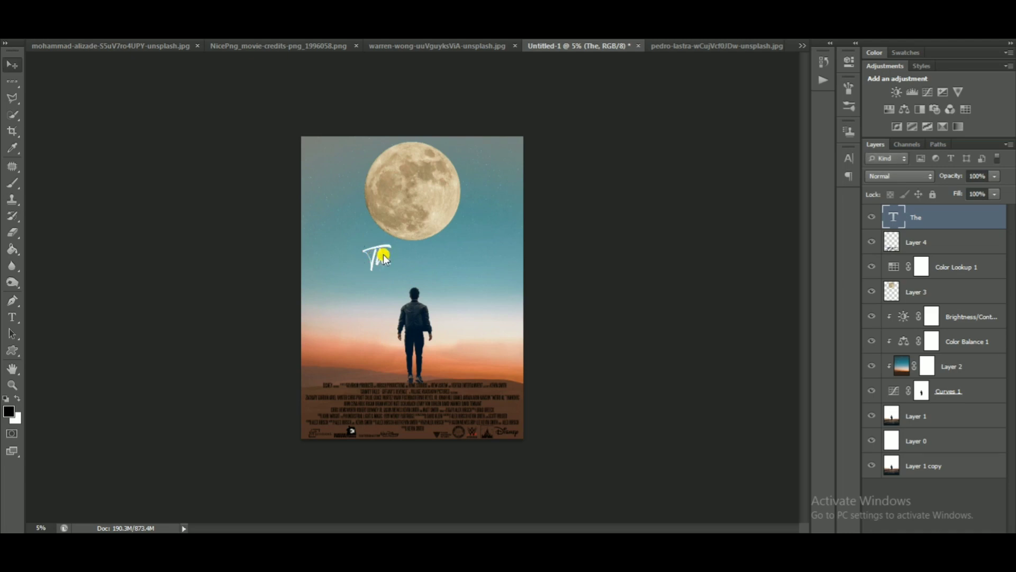
left_click_drag(382, 261, 390, 170)
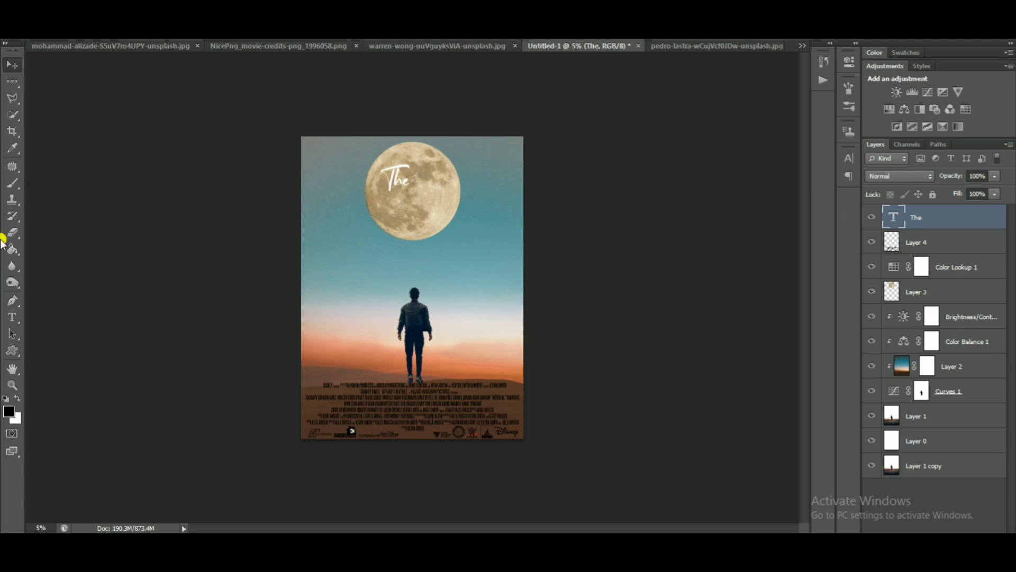
Add a matching script text layer reading "Moon" and place it, enlarged, on the moon directly beneath "The".
left_click(14, 321)
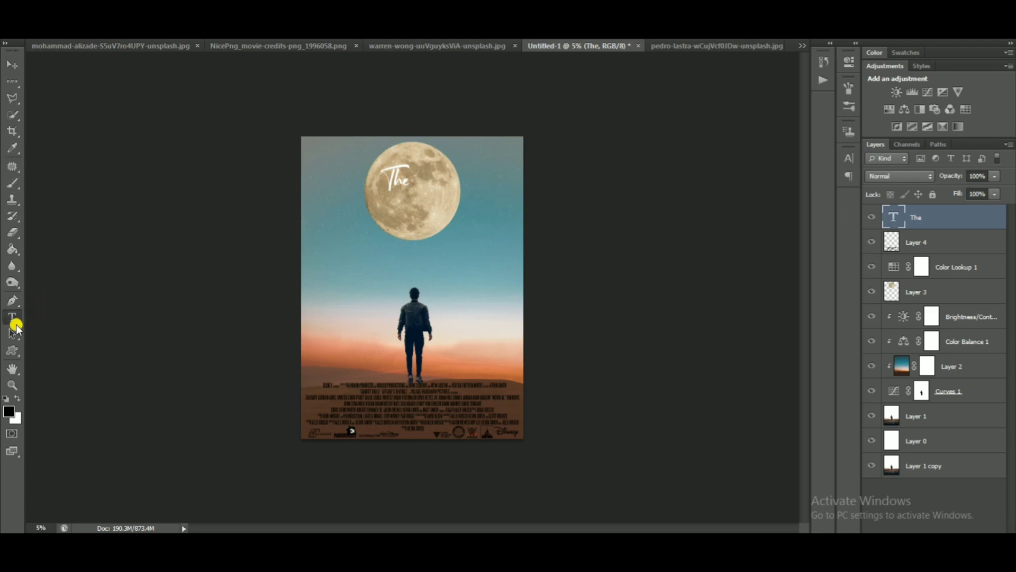
left_click(348, 259)
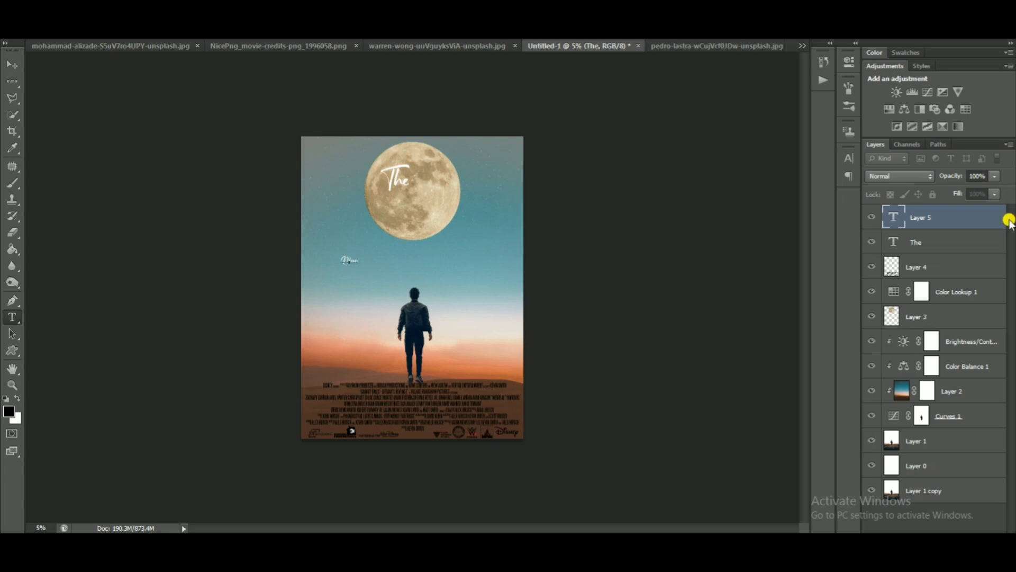
left_click(12, 64)
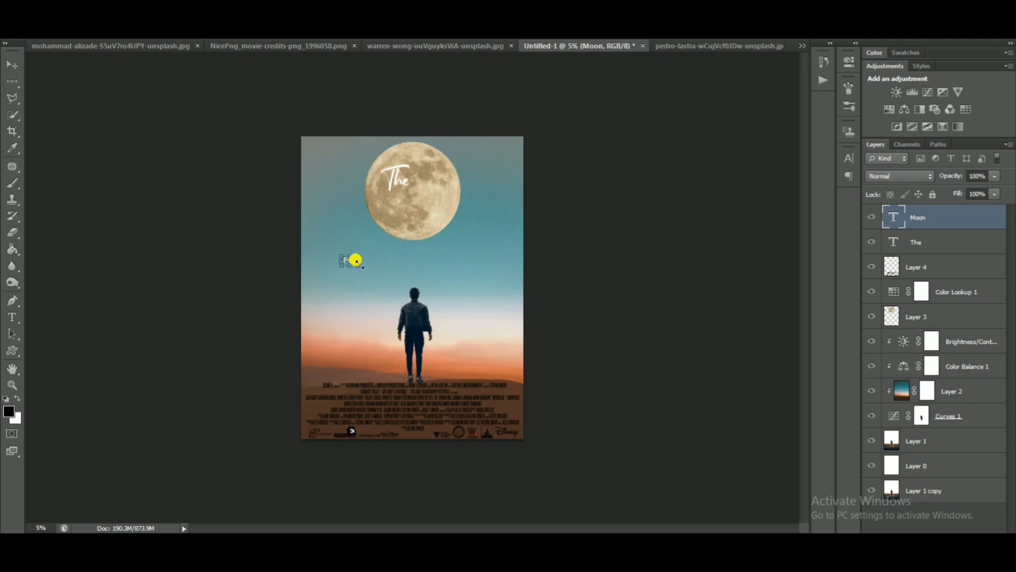
left_click_drag(358, 265, 370, 280)
key("Return")
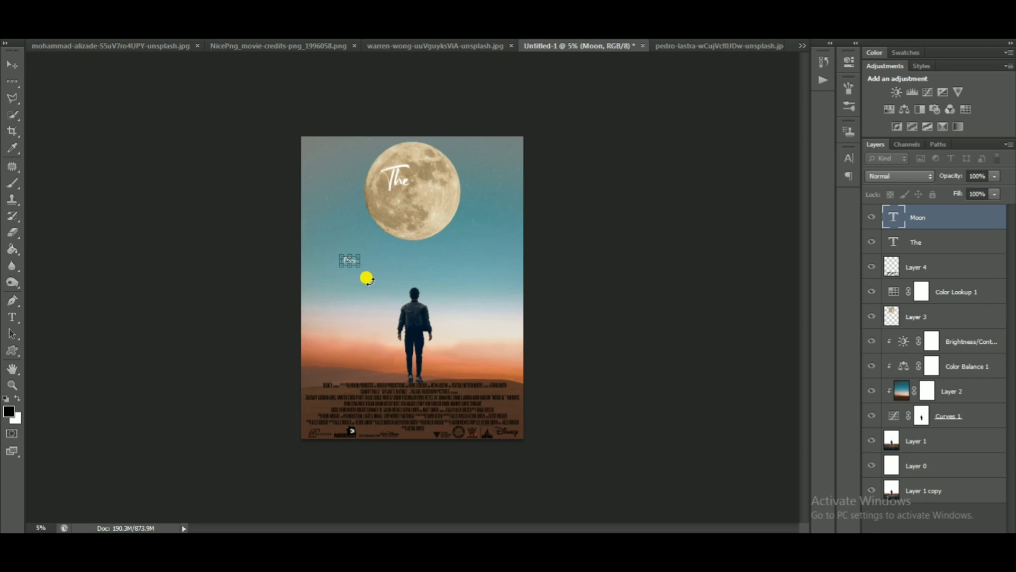
left_click_drag(354, 261, 428, 200)
key("Return")
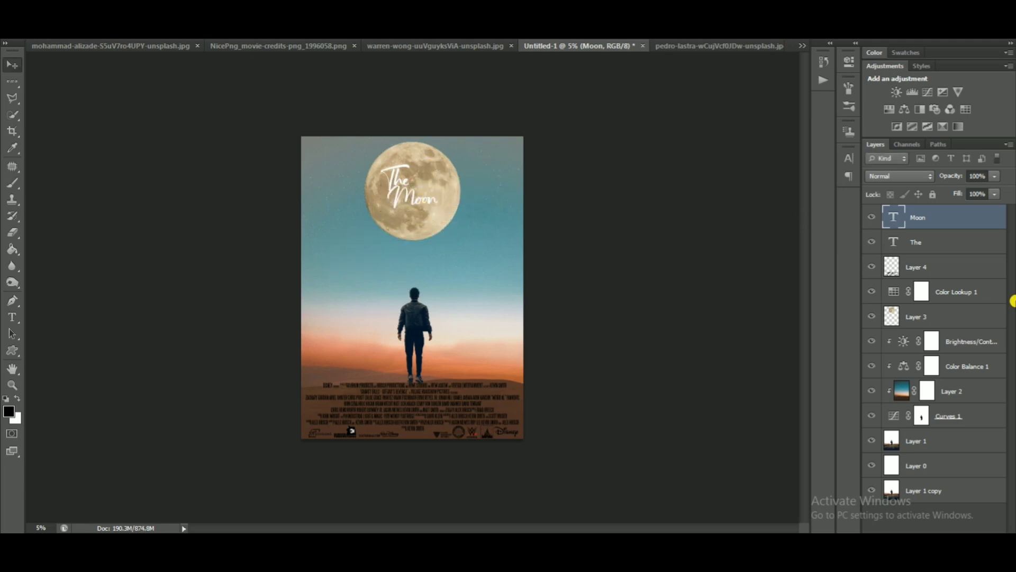
Enlarge the word "The" a little further so it stands taller than "Moon".
left_click(927, 246)
key("ctrl+t")
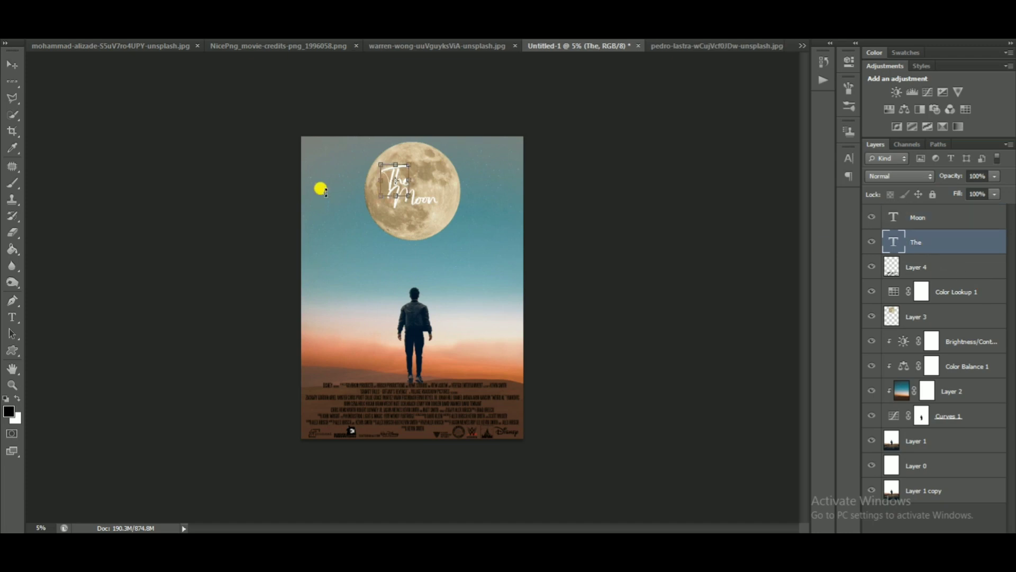
mouse_move(407, 195)
left_mouse_down()
mouse_move(390, 168)
mouse_move(412, 179)
left_mouse_up()
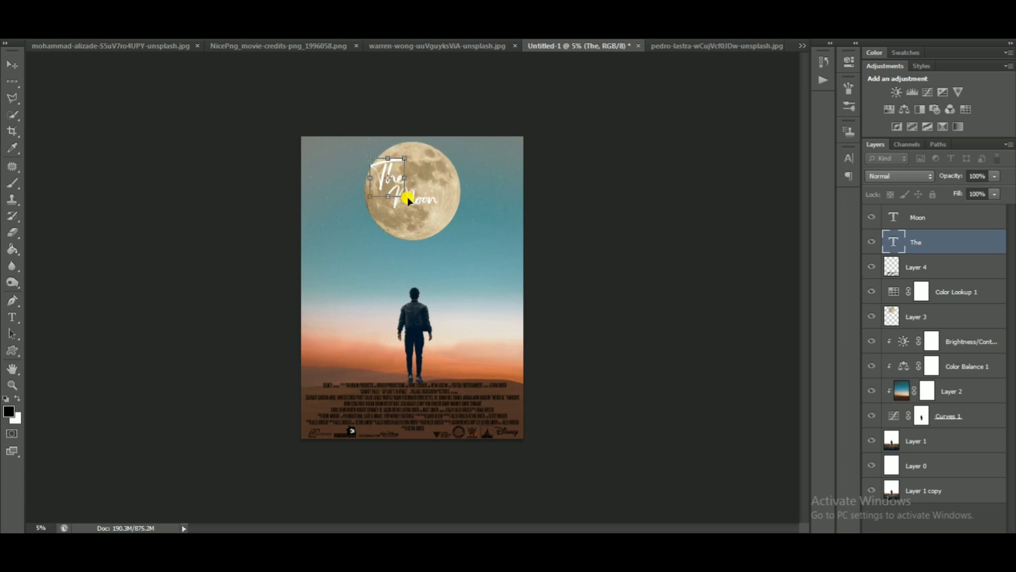
key("Return")
Nudge "The" right and slightly down so it sits centred close above "Moon" on the moon.
key("Right")
key("Right")
key("Right")
key("Right")
key("Right")
key("Right")
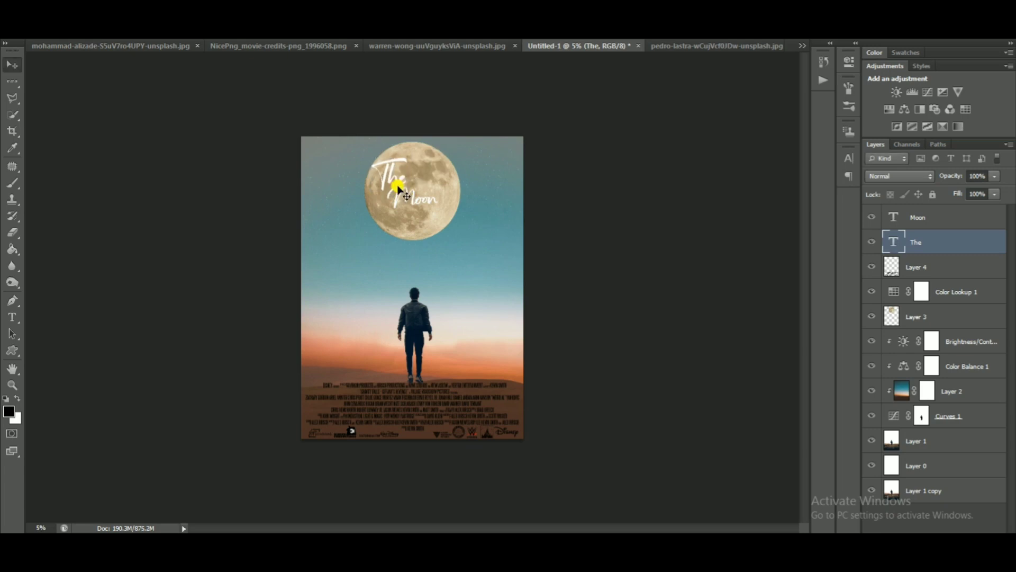
key("Right")
key("Right")
key("Right")
key("Right")
key("Right")
key("Right")
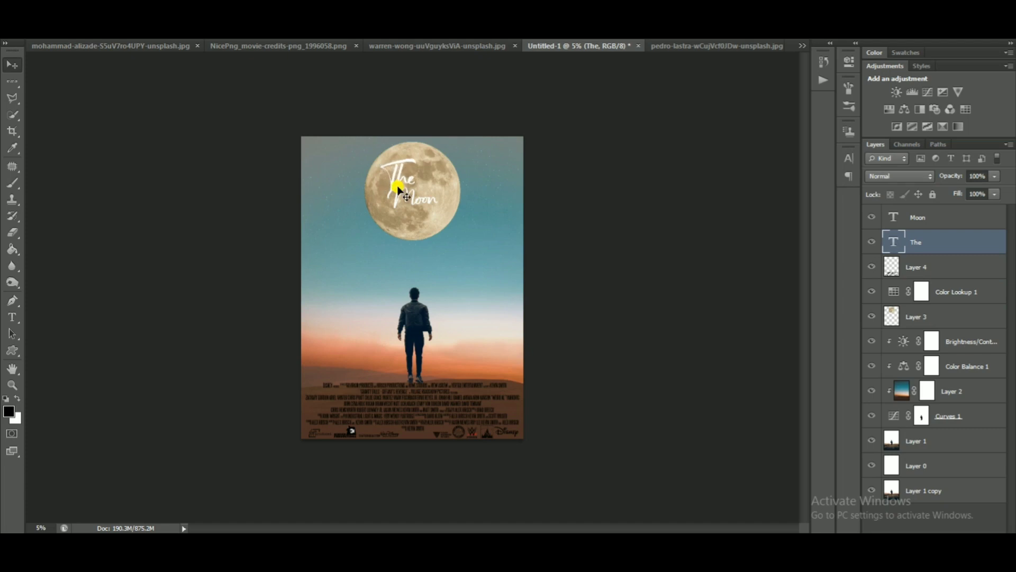
key("Down")
key("Down")
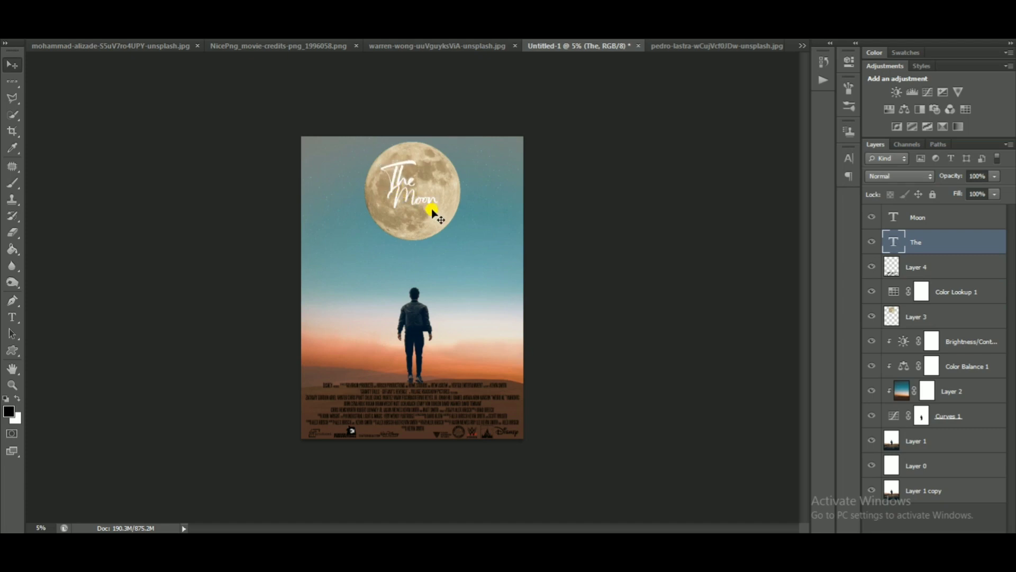
key("Right")
key("Right")
key("Right")
key("Right")
key("Right")
key("Right")
key("Left")
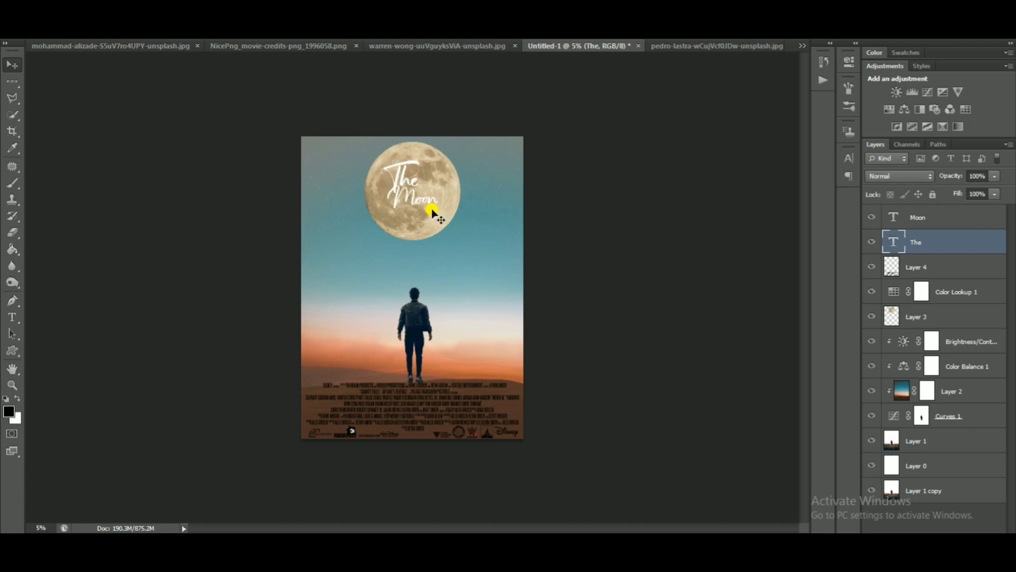
Add a white script text layer reading "Presented" in the sky between the moon and the man.
left_click(10, 317)
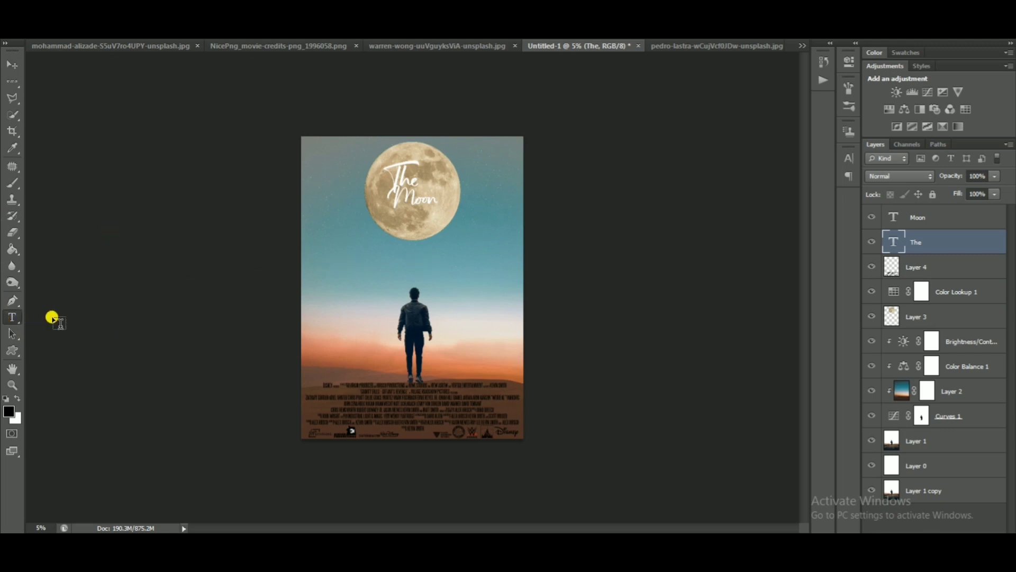
left_click(367, 262)
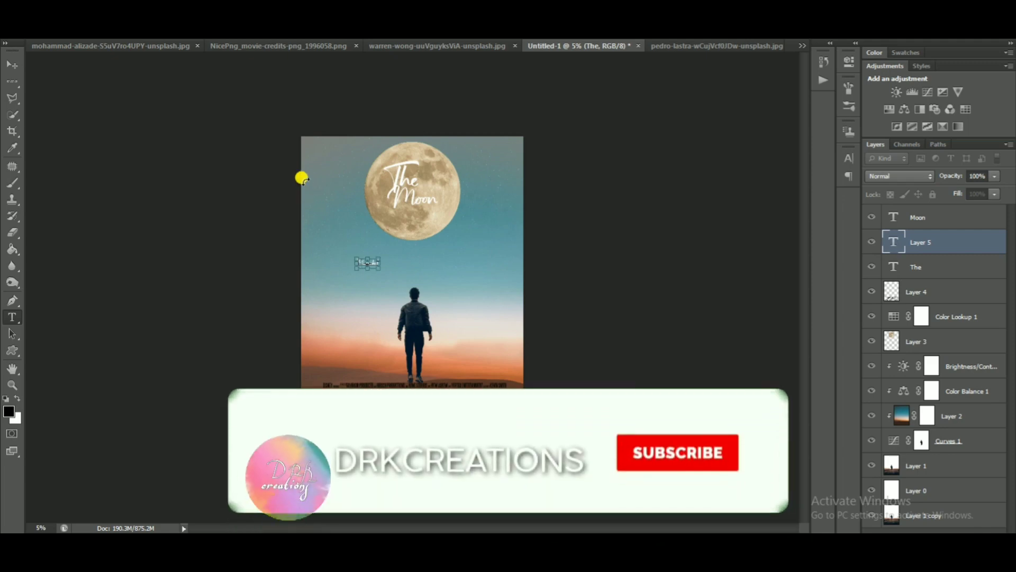
left_click(7, 67)
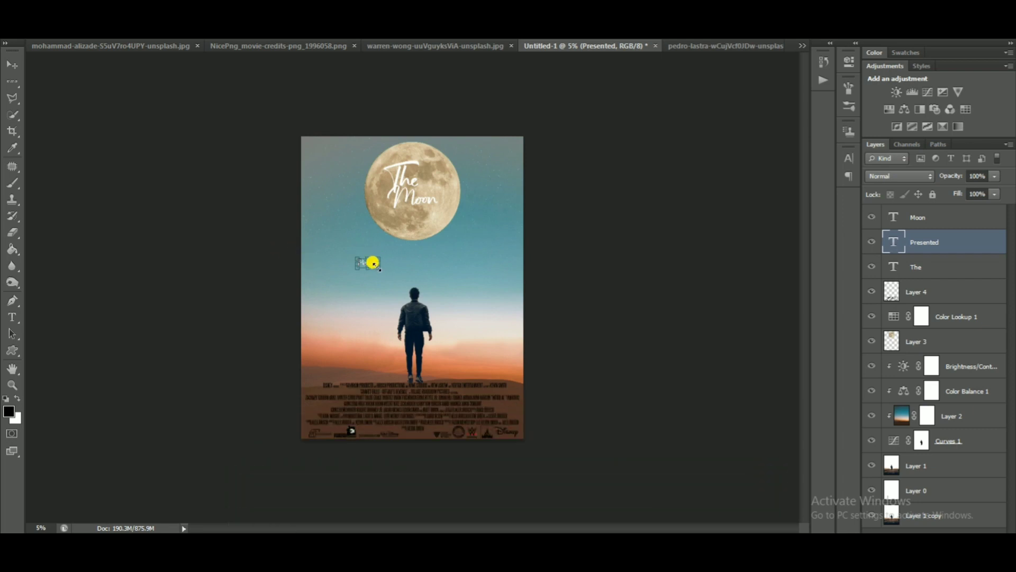
Scale "Presented" to roughly a sixth of the poster's width and place it left of the man's legs.
left_click_drag(379, 268, 500, 359)
key("ctrl+t")
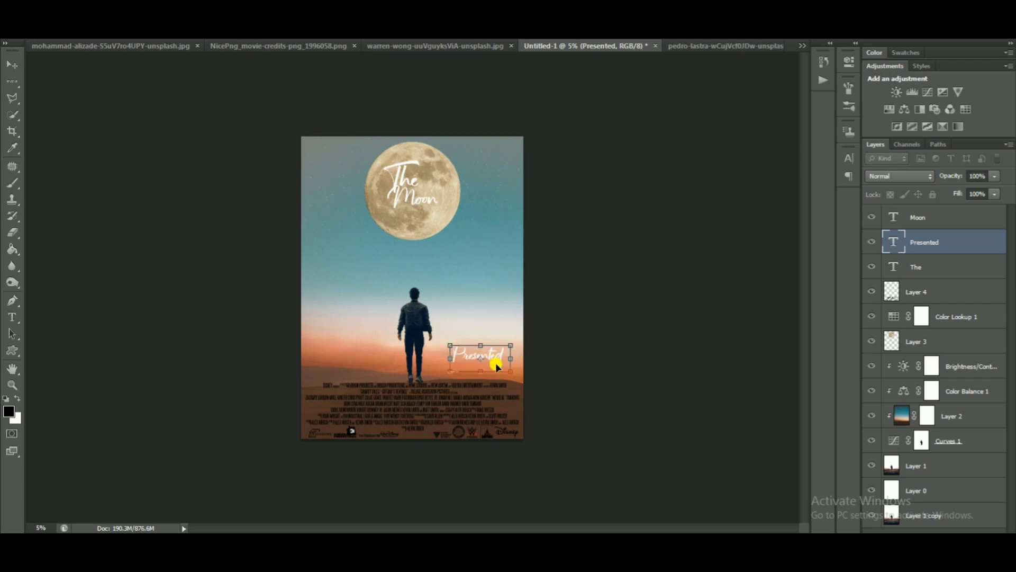
left_click_drag(506, 366, 498, 358)
key("Return")
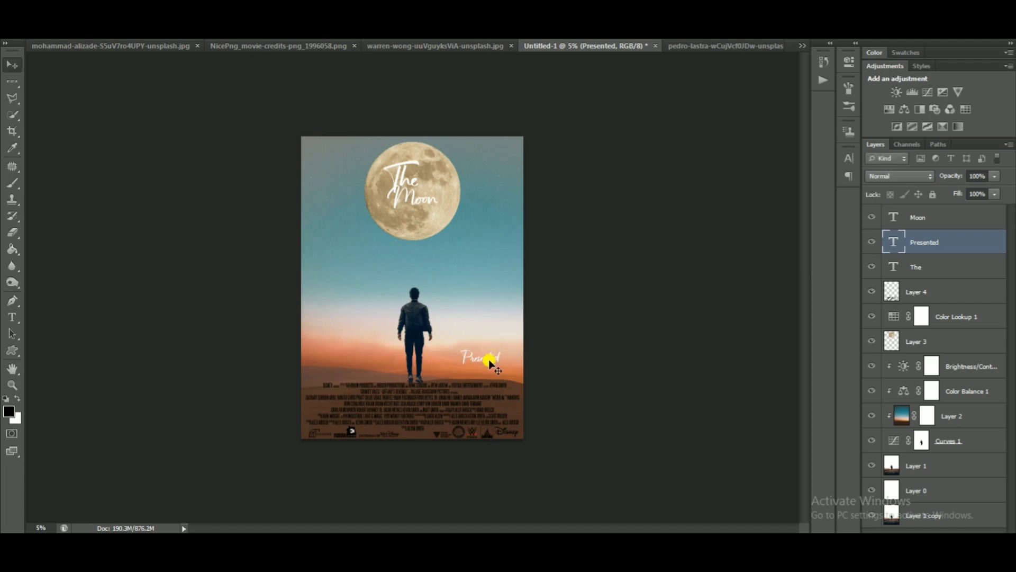
left_click_drag(489, 362, 373, 350)
Open the logo file LIONDRK LOGO.png from its folder on the other drive.
key("ctrl+o")
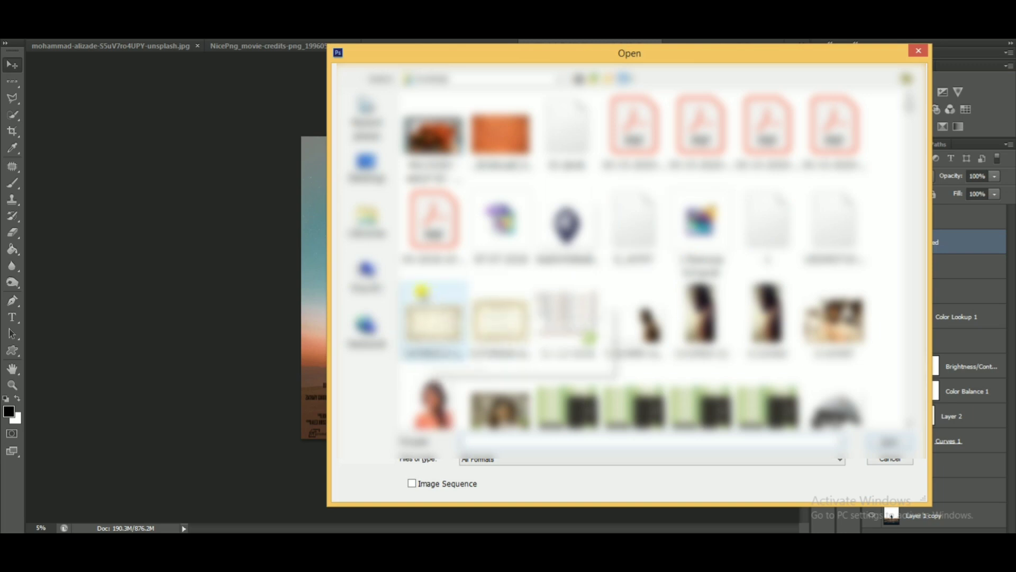
left_click(390, 272)
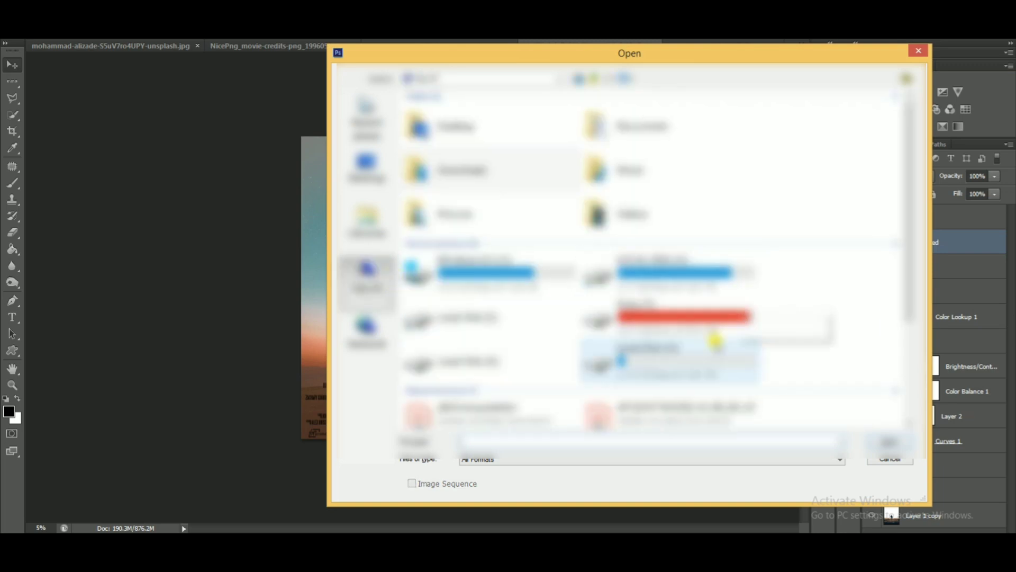
double_click(641, 351)
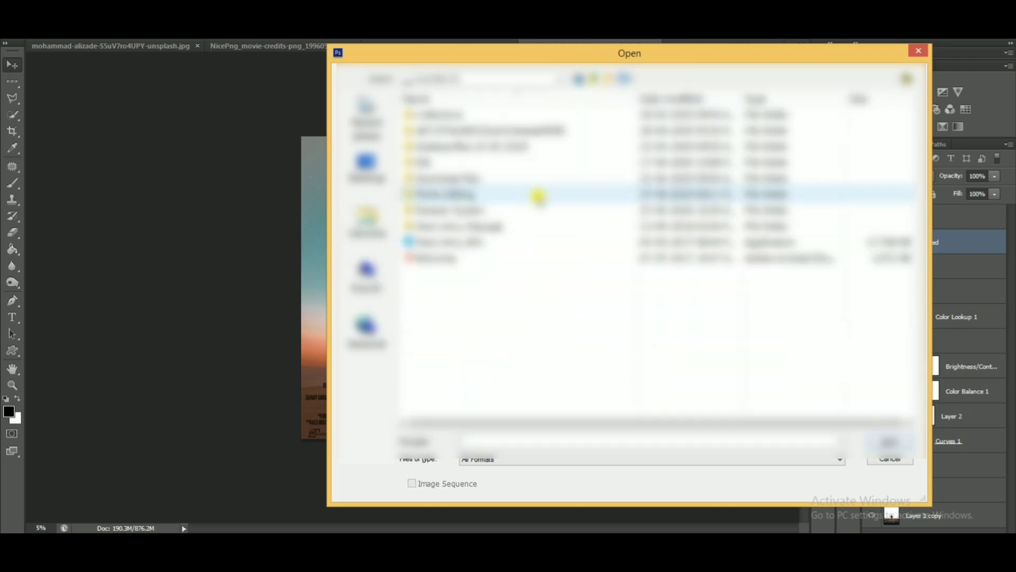
double_click(556, 136)
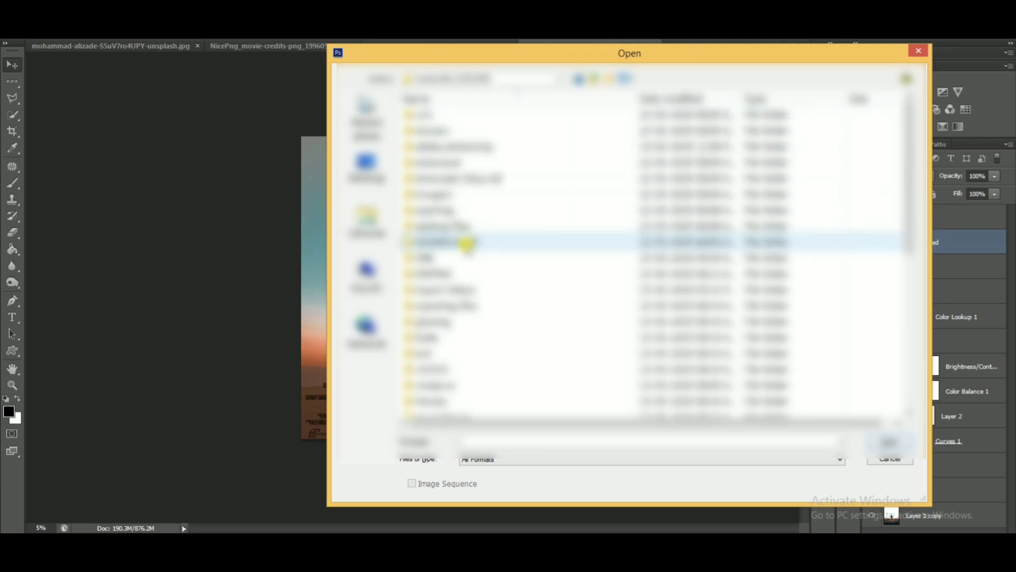
double_click(466, 242)
left_click(457, 258)
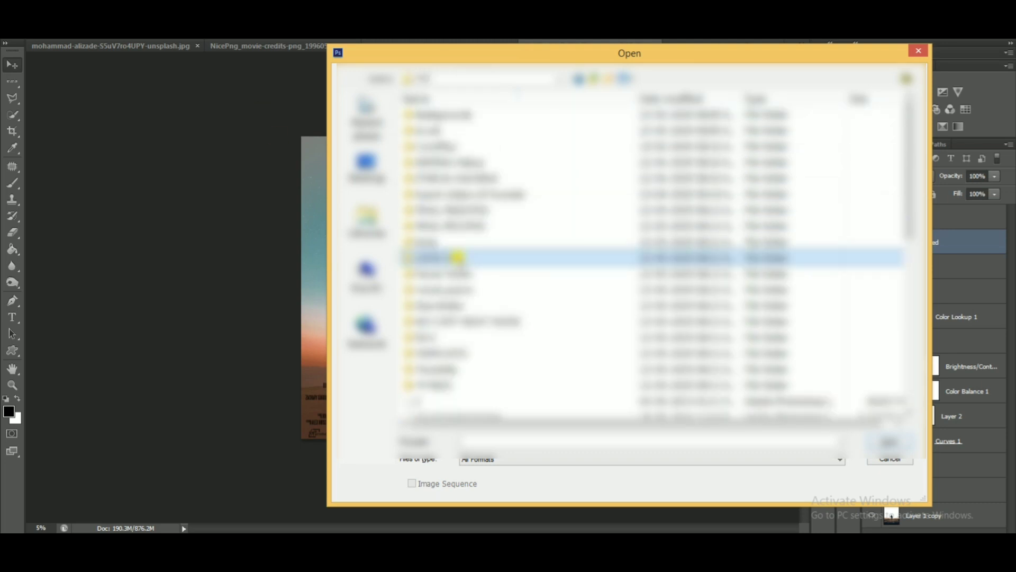
double_click(457, 258)
double_click(445, 140)
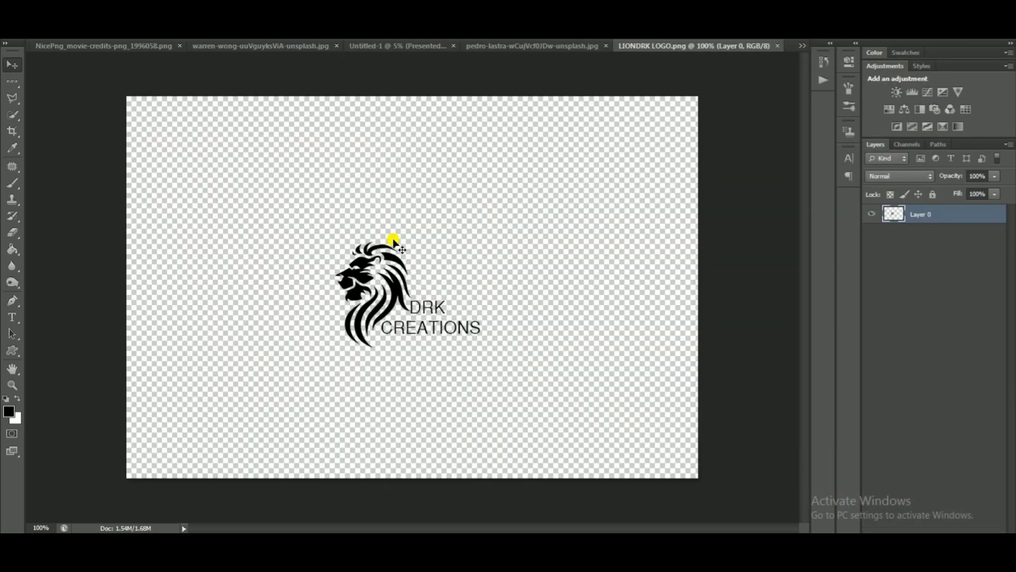
Bring the lion logo into the poster and enlarge it to about the width of "Presented", placed directly above that word.
left_click_drag(393, 241, 364, 333)
key("ctrl+t")
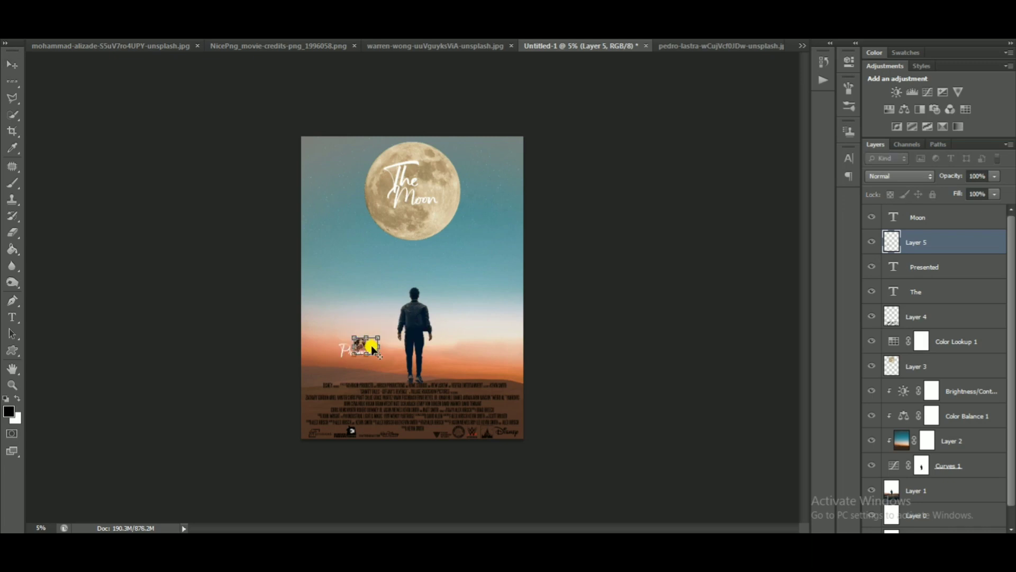
key("Return")
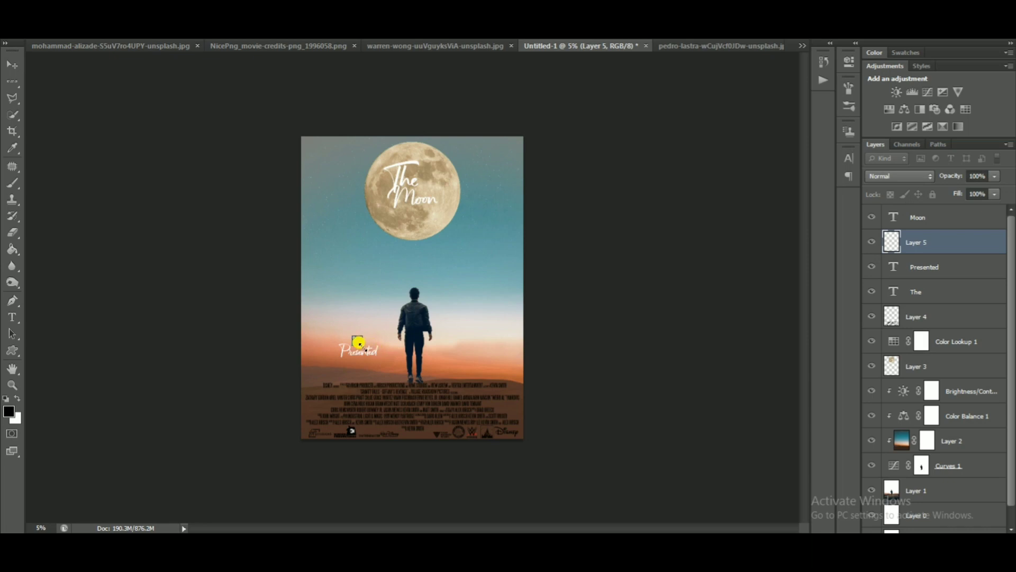
key("ctrl+t")
left_click_drag(363, 348, 374, 353)
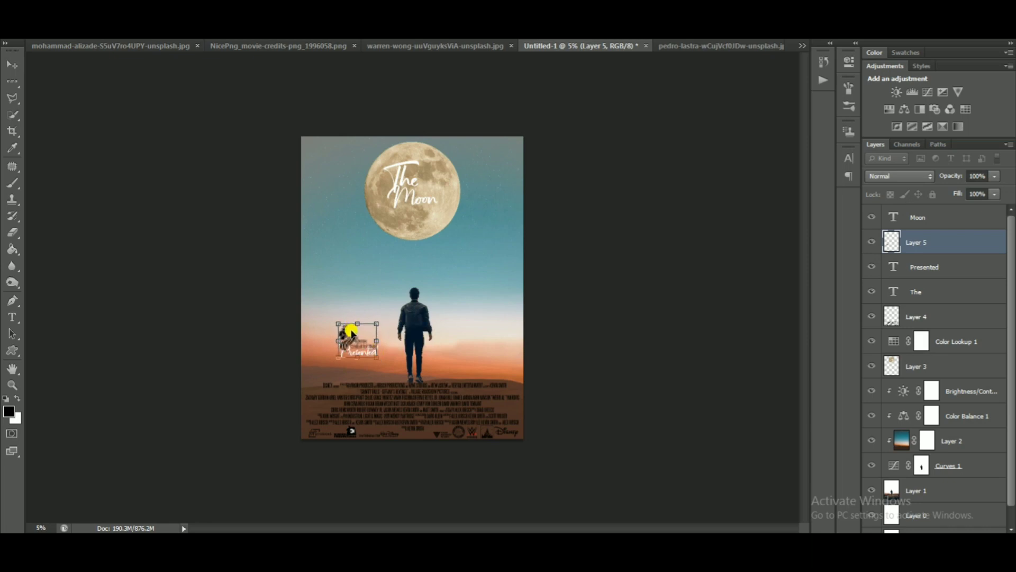
key("Return")
left_click_drag(351, 337, 358, 336)
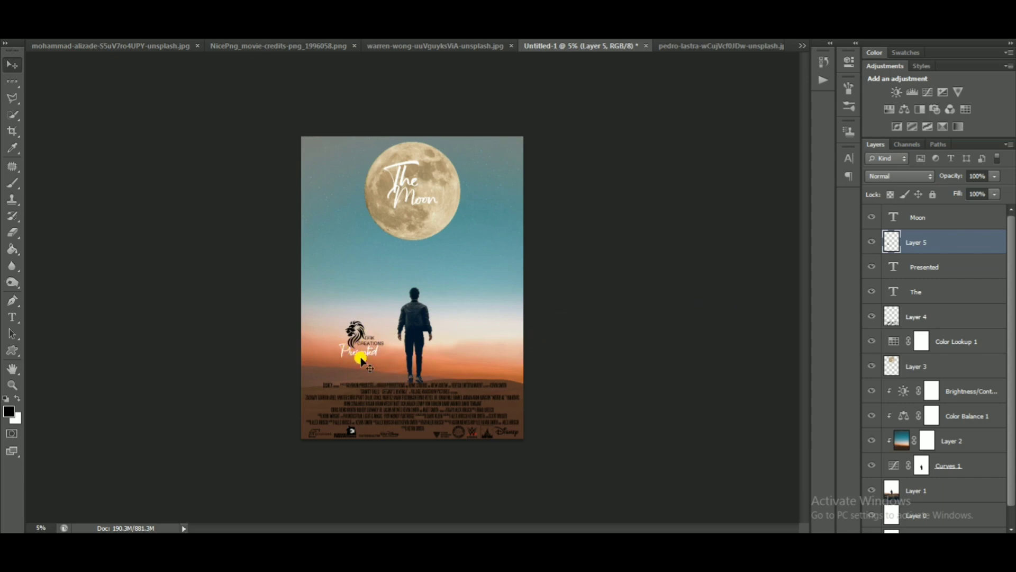
Move the Color Lookup 1 adjustment to the top of the layer stack, above the "Moon" text.
scroll(931, 344, "down", 1)
scroll(942, 402, "up", 1)
left_click_drag(949, 343, 923, 208)
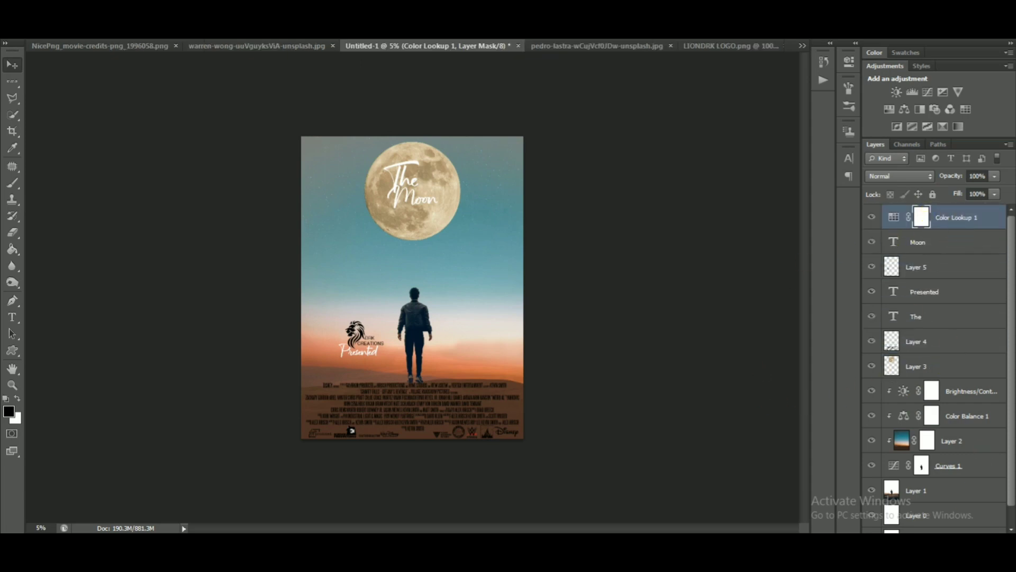
Add a second Color Lookup adjustment at the top of the layer stack using the 3DLUT file LOG_Fuji Pro 400_FC.cube.
left_click(920, 531)
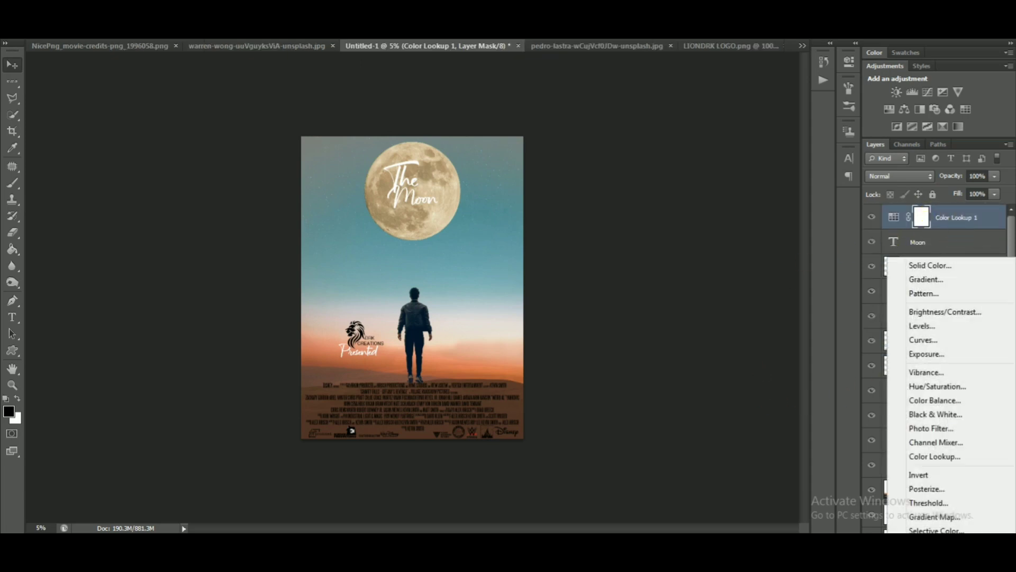
left_click(963, 455)
left_click(749, 92)
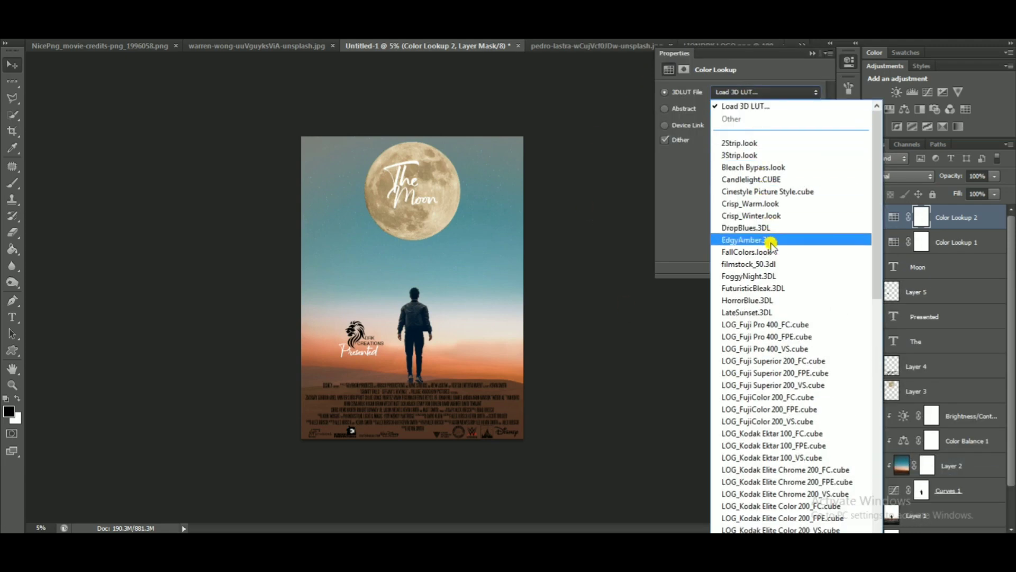
left_click(782, 325)
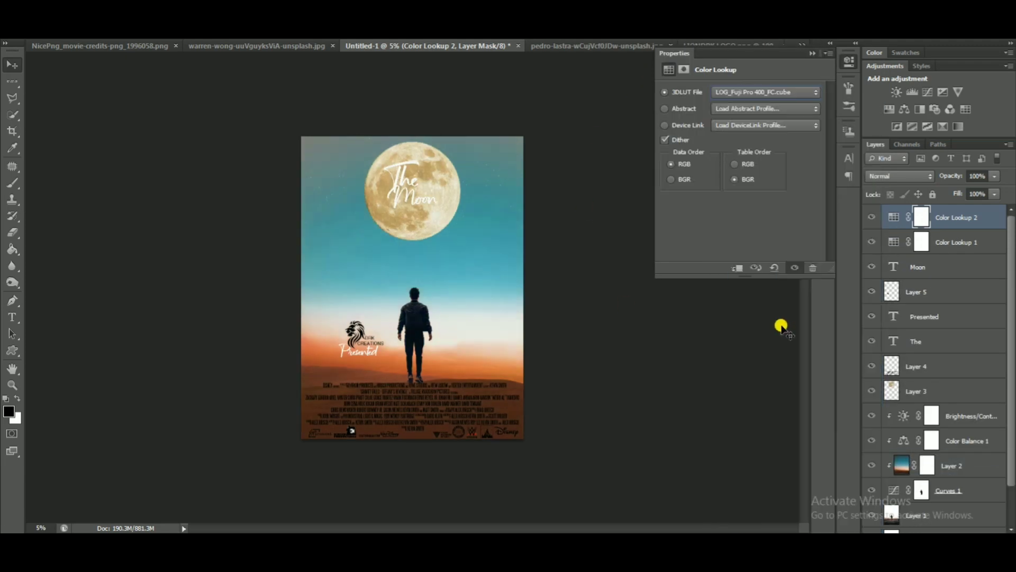
Try the FallColors.look and 2Strip.look 3DLUT files on the Color Lookup 2 adjustment.
left_click(808, 90)
scroll(777, 222, "up", 2)
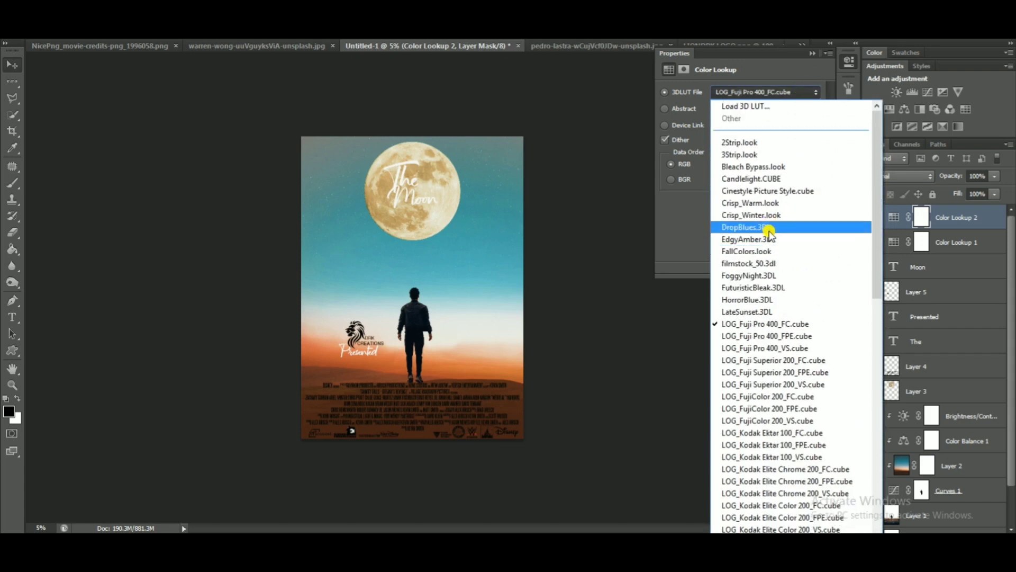
left_click(769, 252)
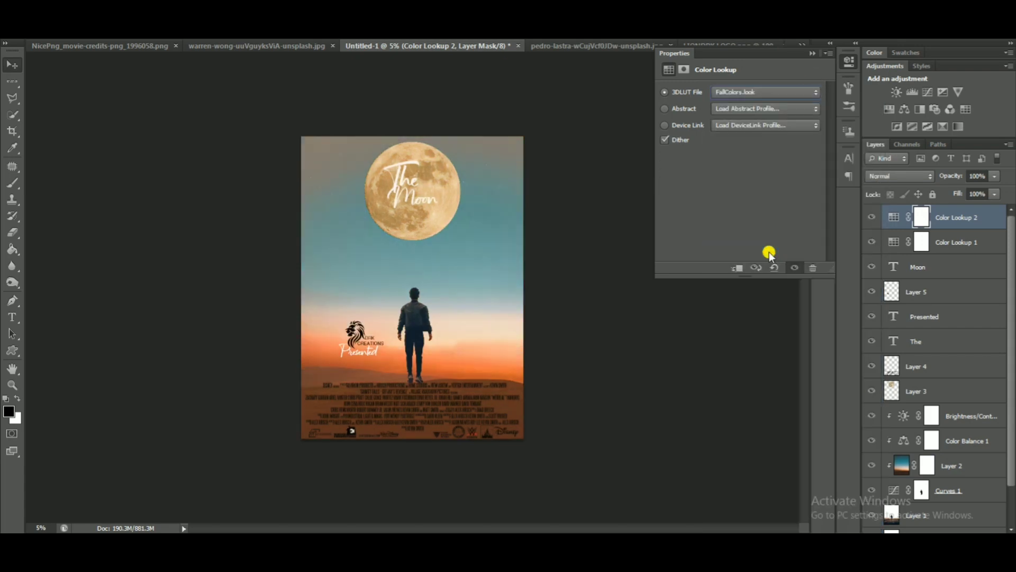
left_click(782, 95)
scroll(778, 132, "up", 4)
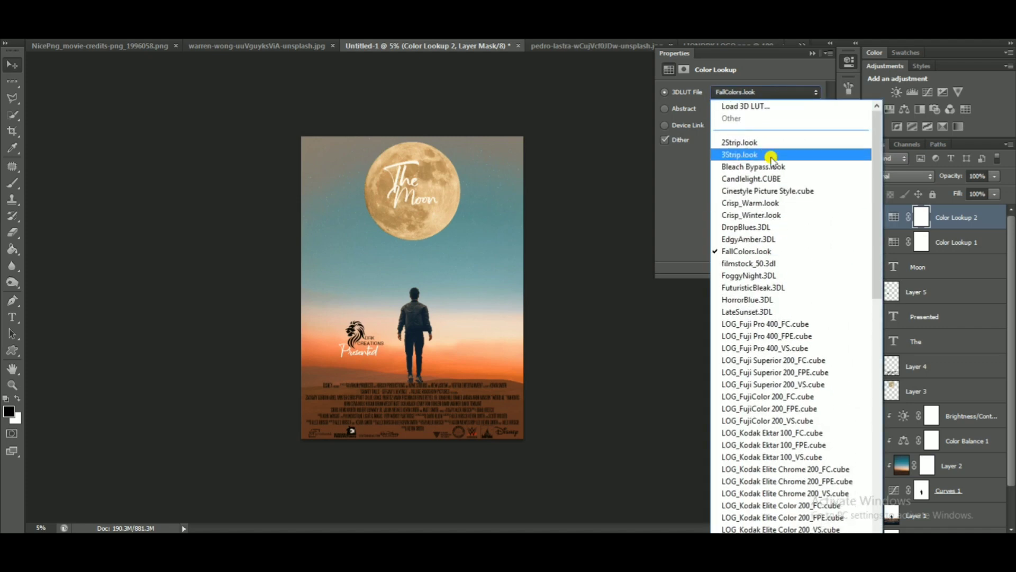
left_click(780, 142)
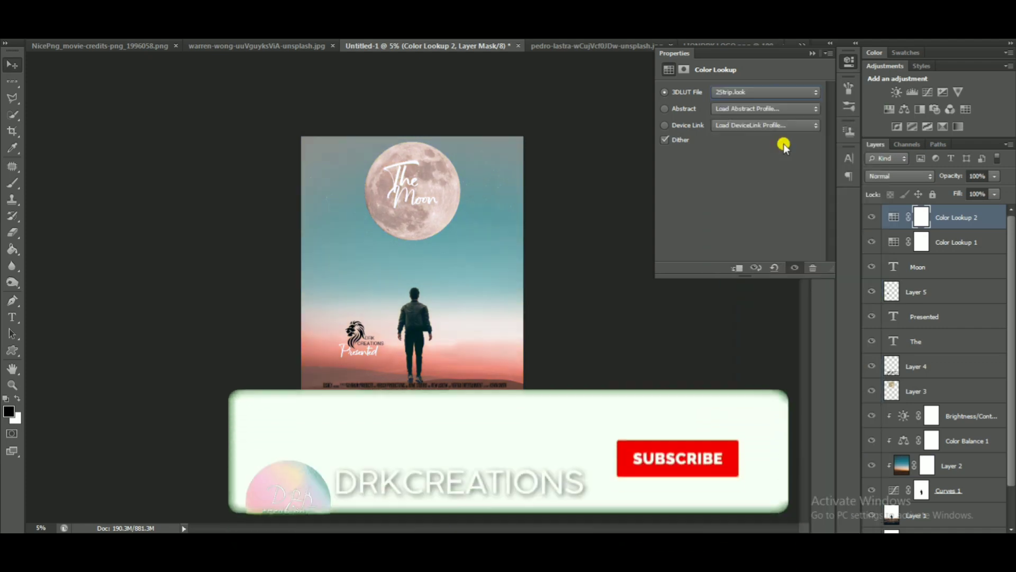
Set the 3DLUT file of the Color Lookup 2 adjustment to 3Strip.look and collapse its properties.
left_click(799, 93)
left_click(785, 118)
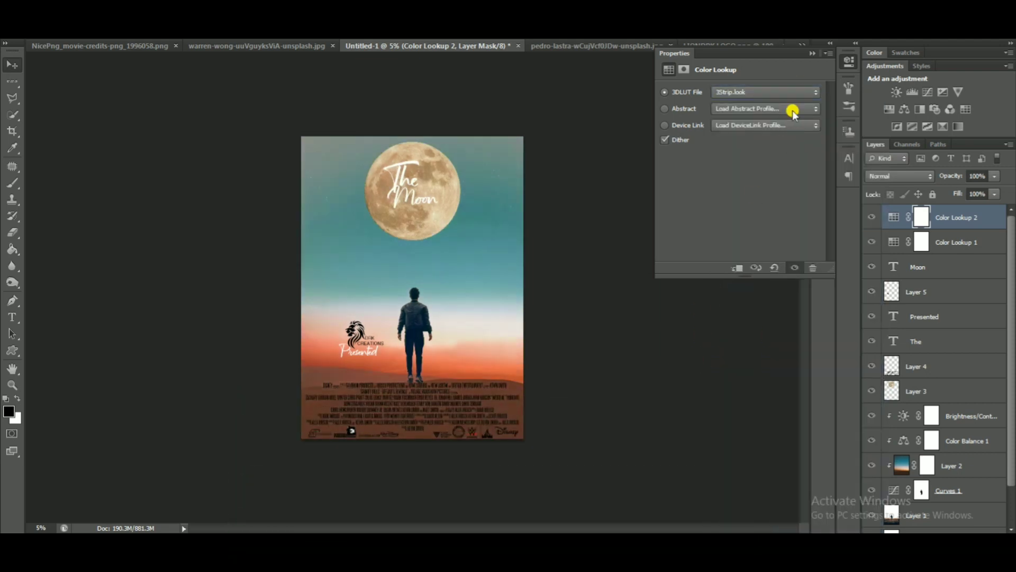
left_click(808, 55)
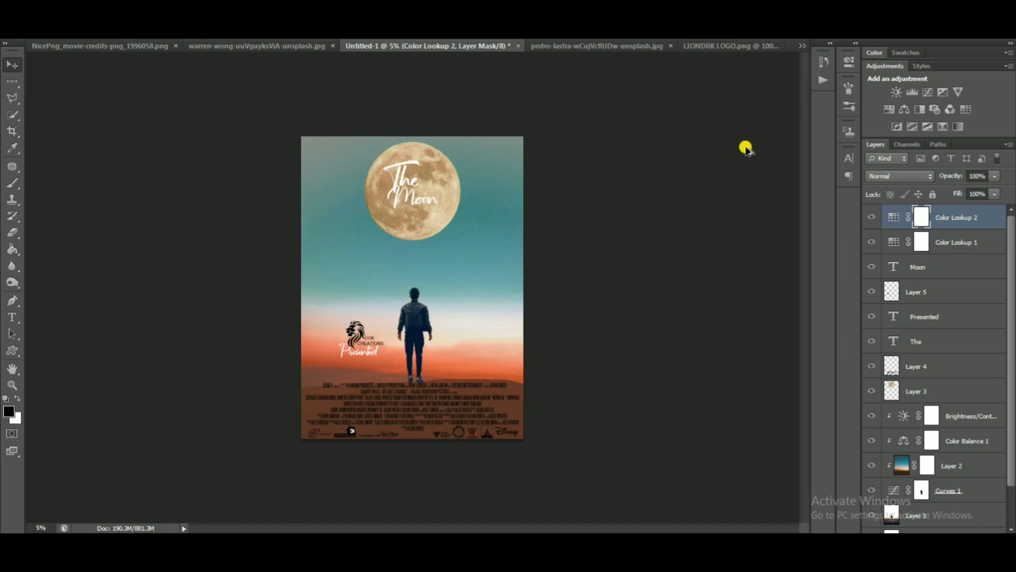